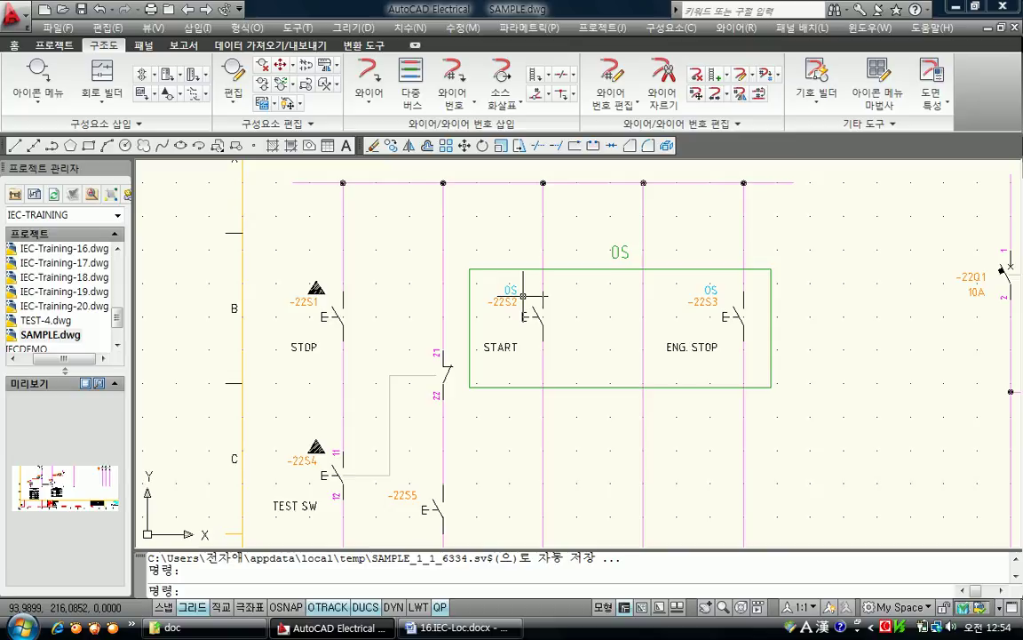
# Enable formatting installation/location into the tag (설치/위치를 태그로 형식 지정) in the IEC-TRAINING project's component properties
pyautogui.moveTo(526, 312)
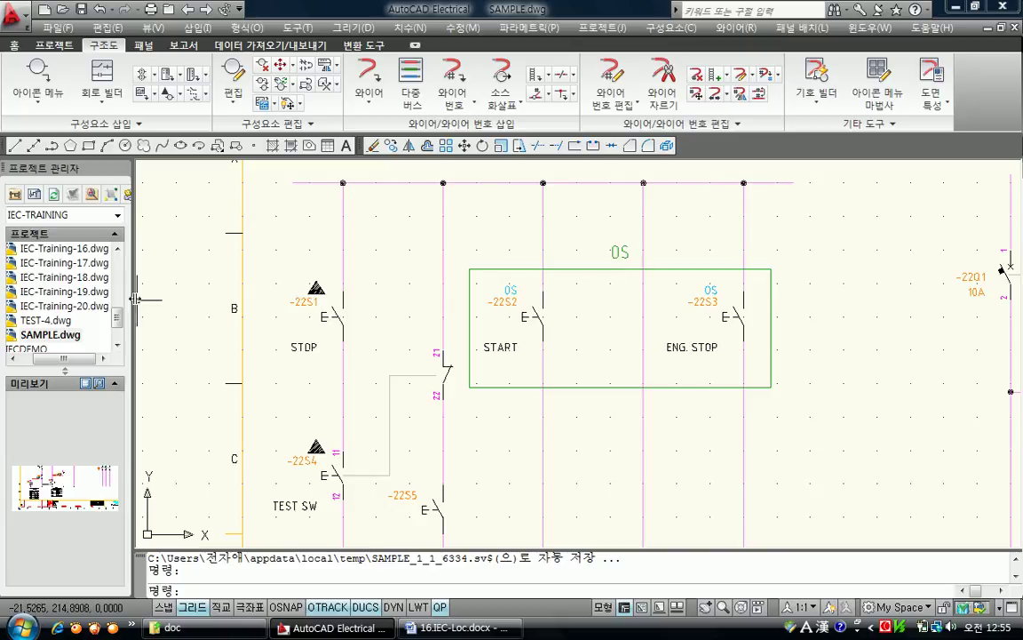
pyautogui.scroll(5, 116, 267)
pyautogui.click(26, 248)
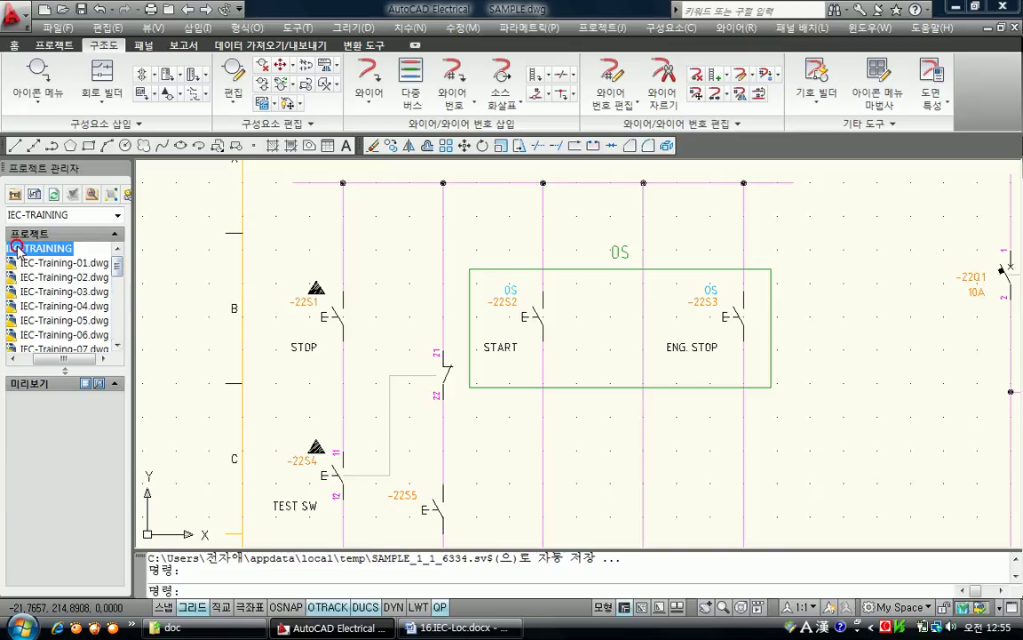
pyautogui.rightClick(21, 252)
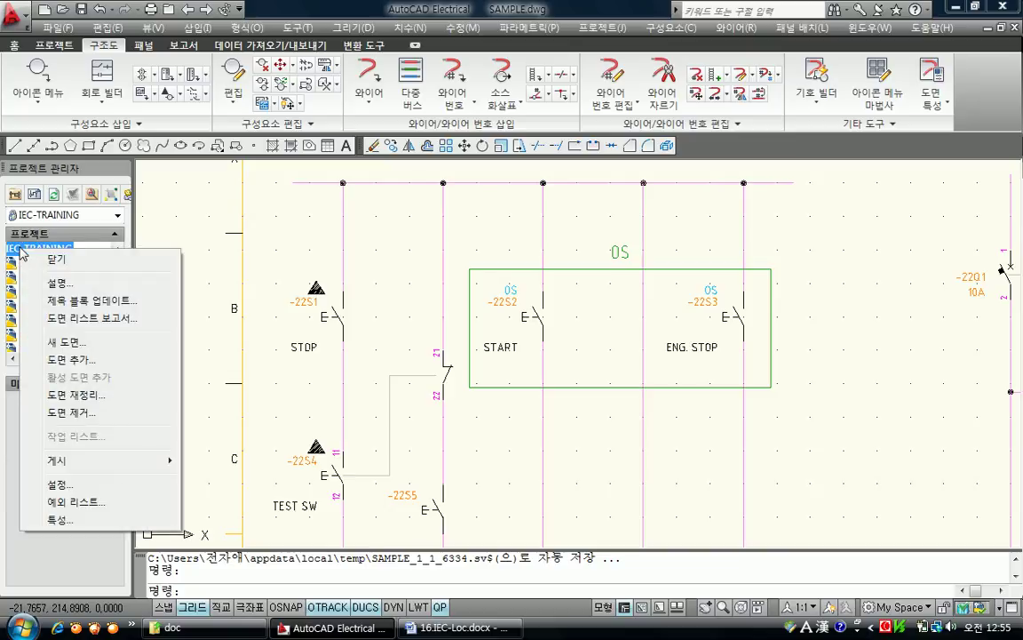
pyautogui.click(64, 520)
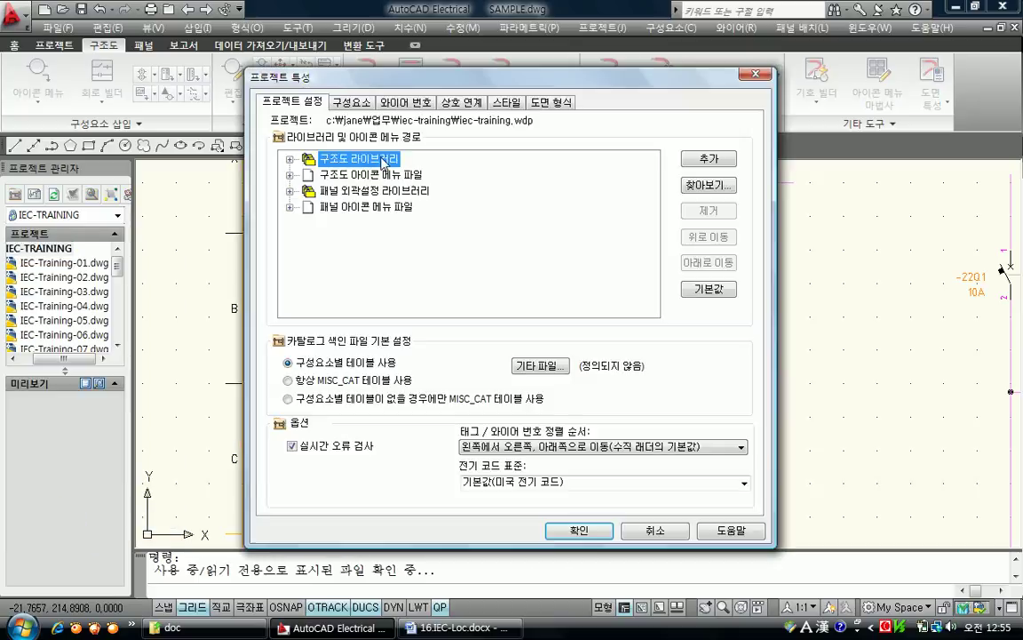
pyautogui.click(362, 104)
pyautogui.moveTo(354, 83); pyautogui.dragTo(301, 89)
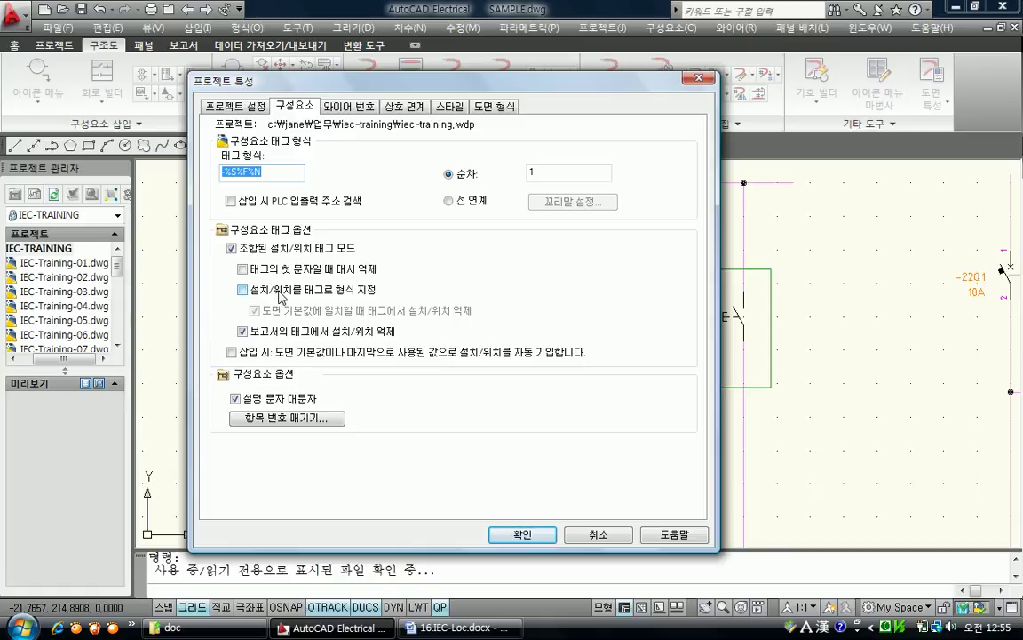
pyautogui.click(251, 291)
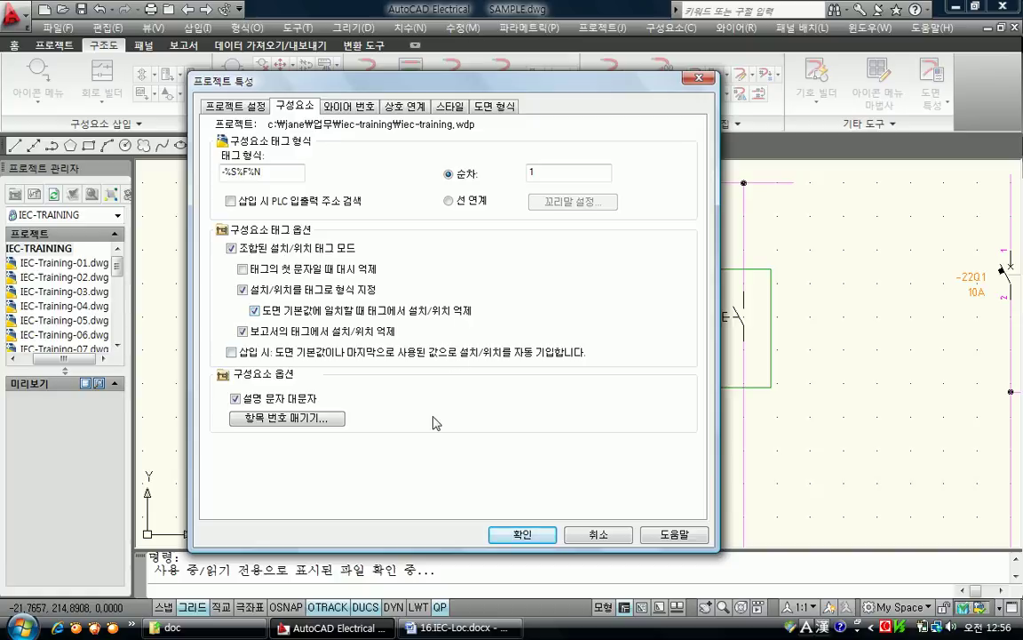
pyautogui.click(506, 533)
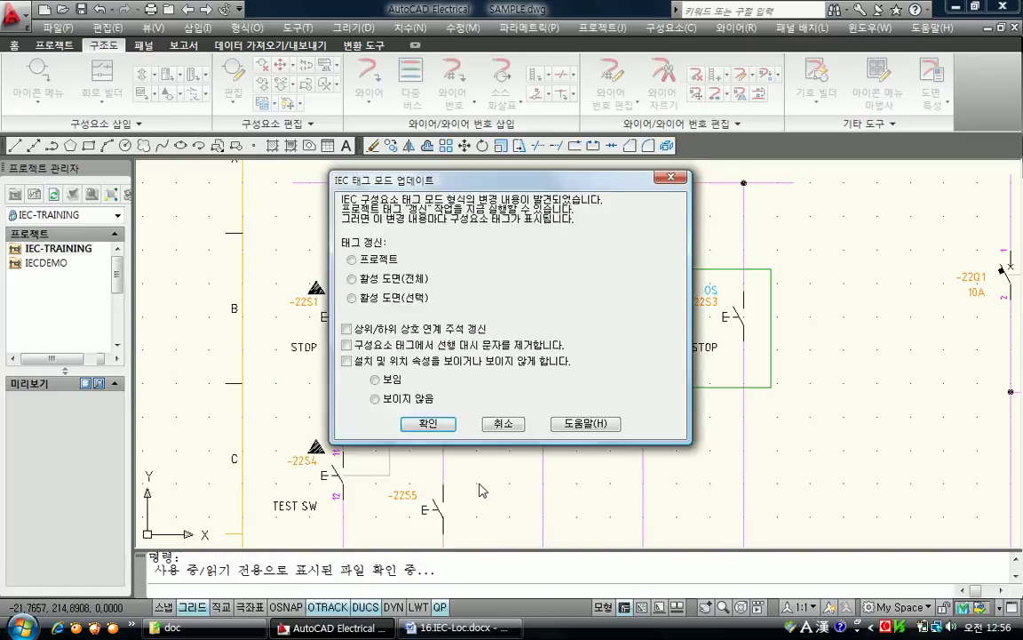
# Retag all components in the active drawing with parent/child cross-reference annotations updated, and quick-save the drawing
pyautogui.click(384, 280)
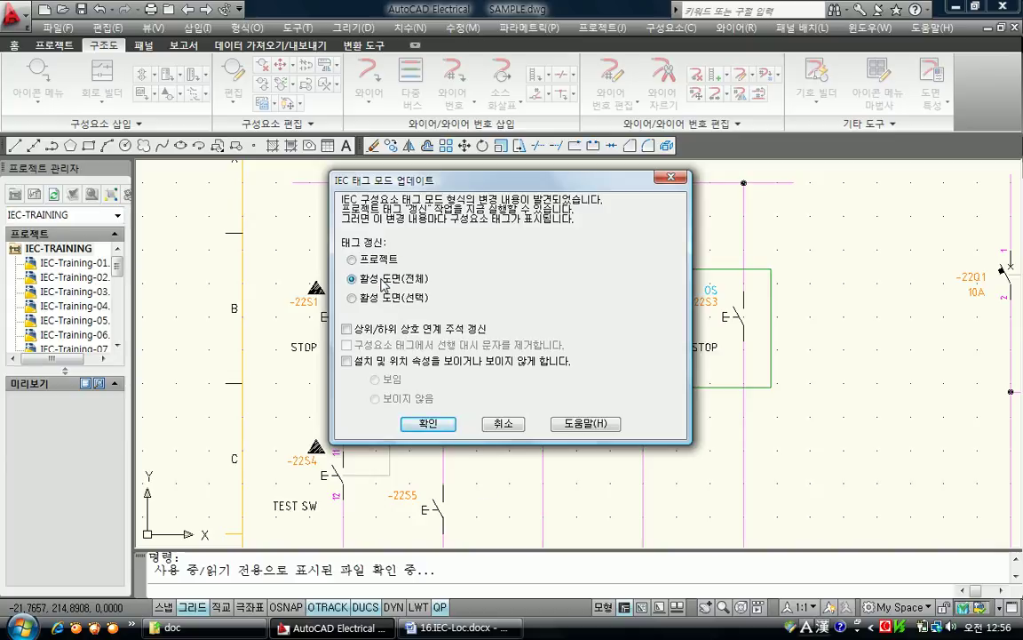
pyautogui.click(374, 335)
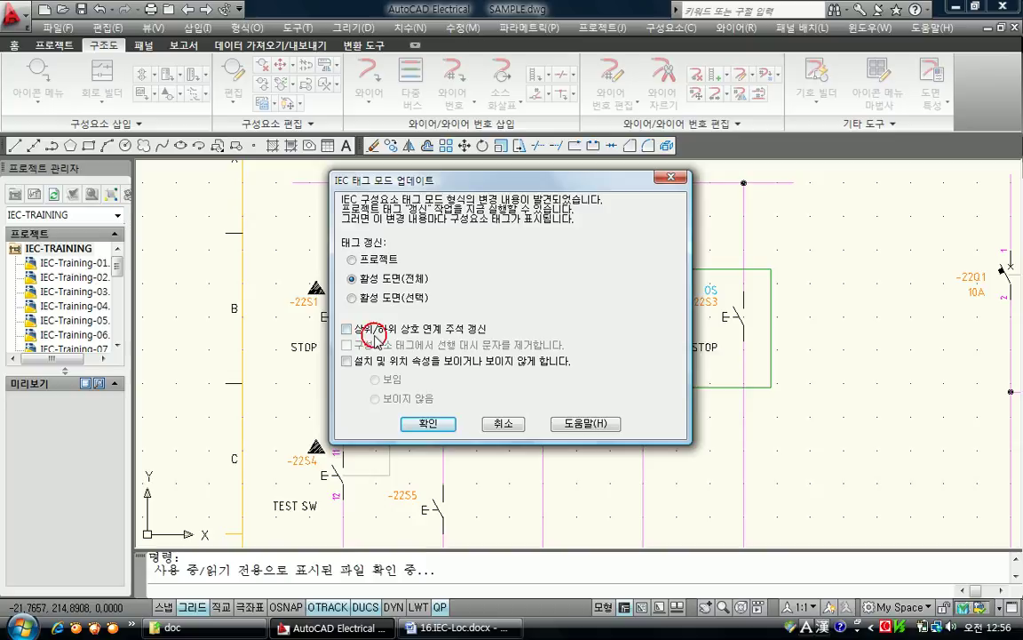
pyautogui.click(348, 331)
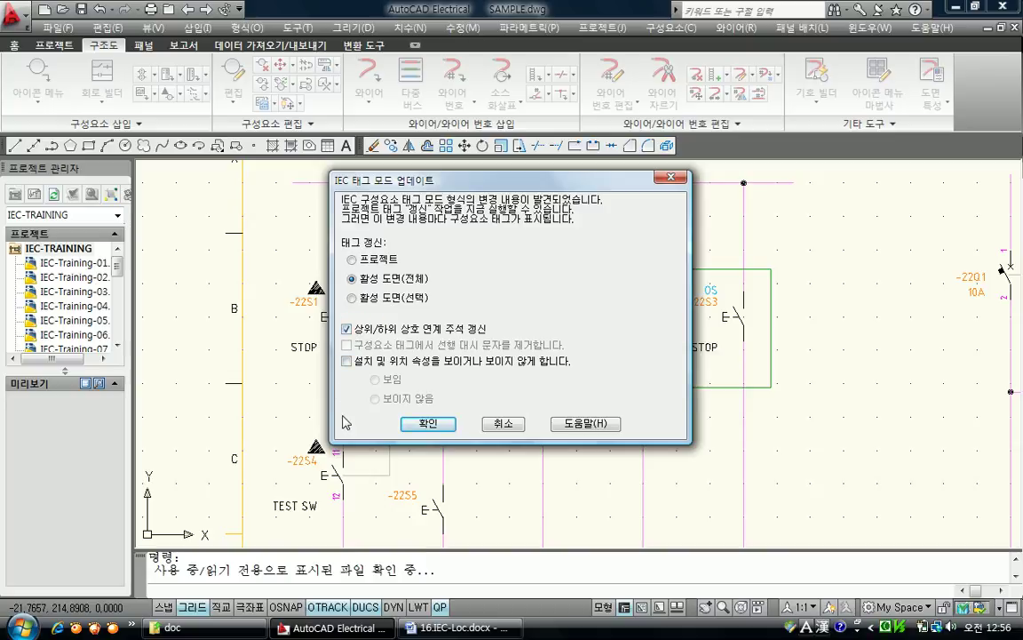
pyautogui.click(428, 424)
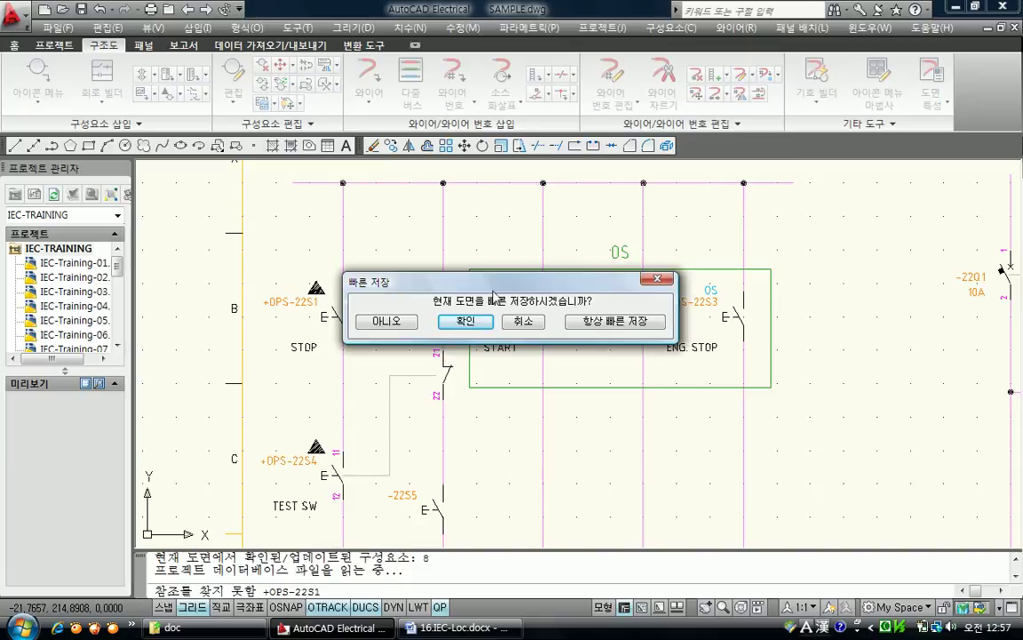
pyautogui.click(474, 321)
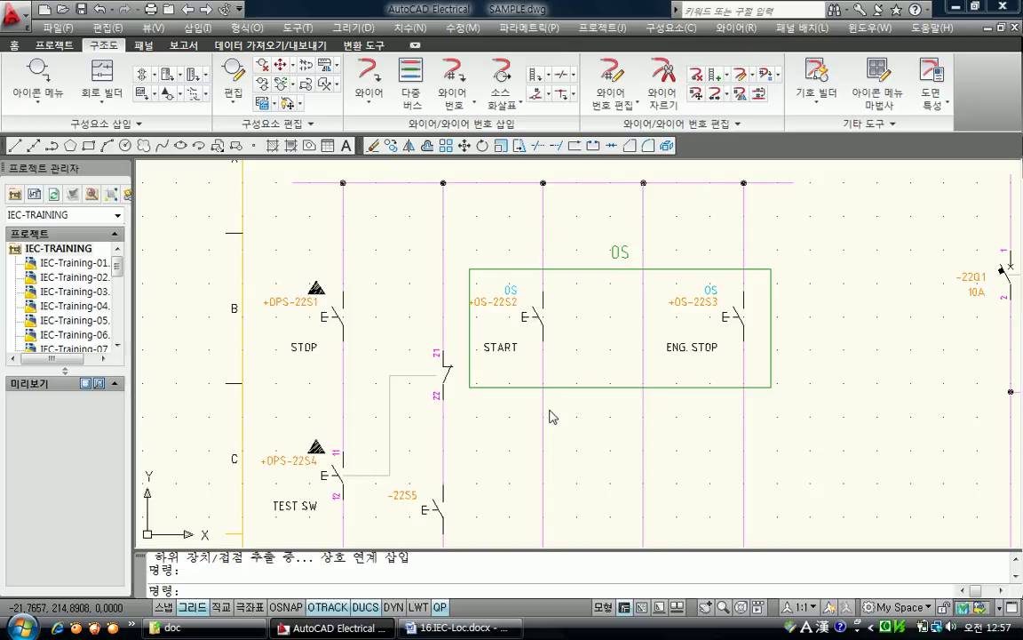
# Examine the updated tags of the START, ENG. STOP, STOP and TEST SW push buttons and the switch beside TEST SW
pyautogui.scroll(4, 544, 365)
pyautogui.moveTo(548, 360); pyautogui.dragTo(590, 586, button='middle')
pyautogui.scroll(2, 473, 408)
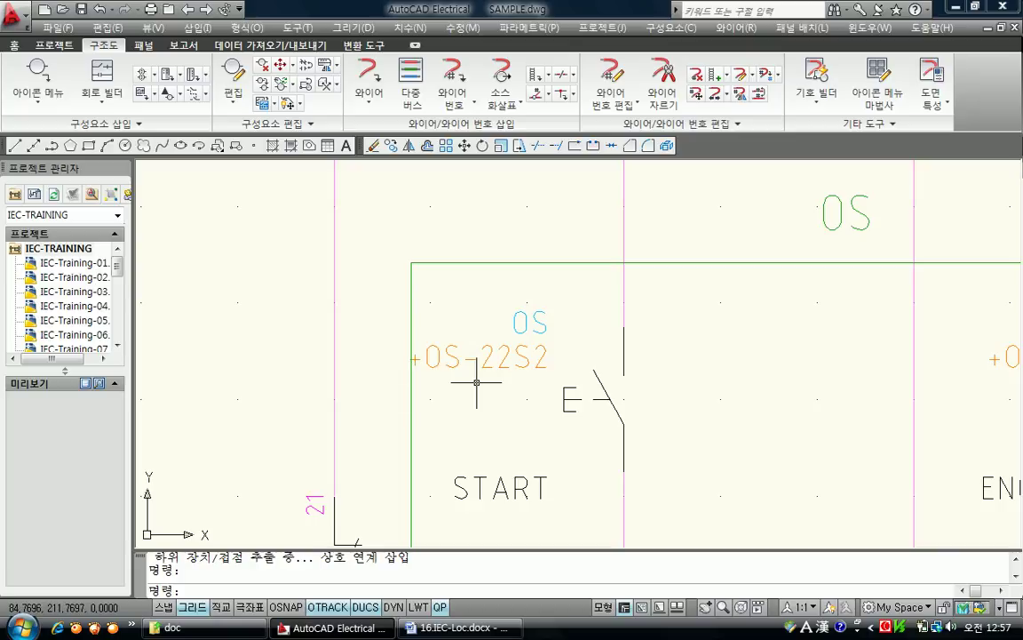
pyautogui.scroll(-4, 648, 411)
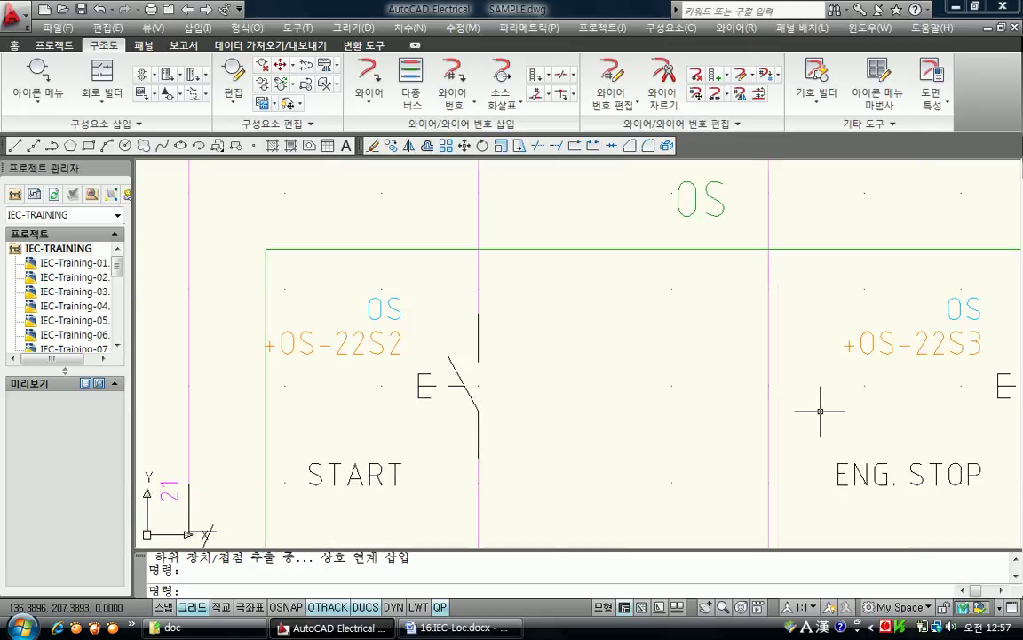
pyautogui.moveTo(343, 434); pyautogui.dragTo(531, 395, button='middle')
pyautogui.scroll(2, 419, 340)
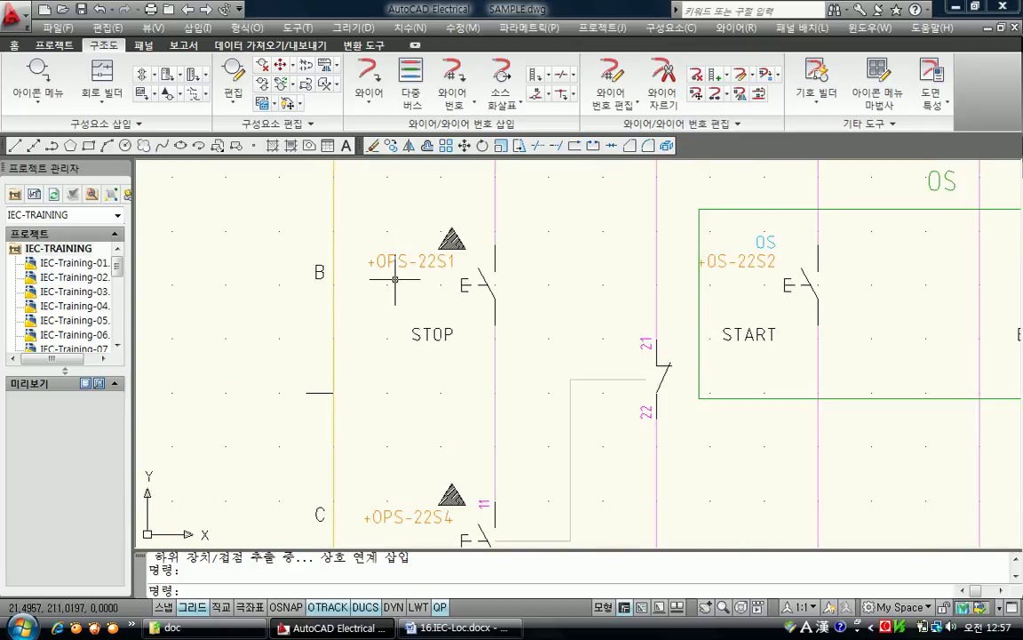
pyautogui.scroll(-2, 391, 288)
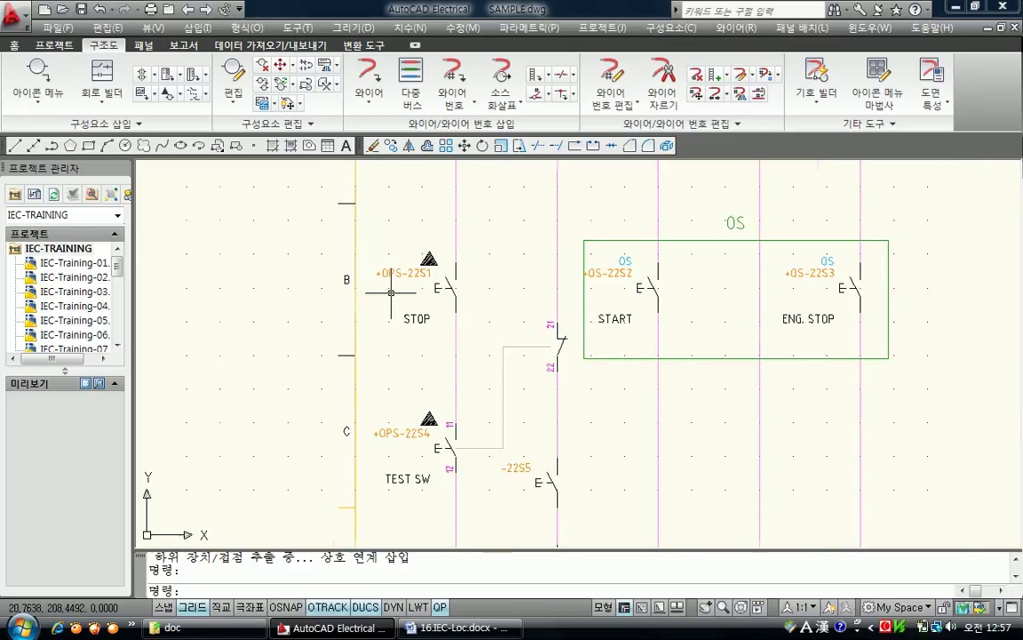
pyautogui.moveTo(508, 494); pyautogui.dragTo(430, 355, button='middle')
pyautogui.scroll(3, 430, 356)
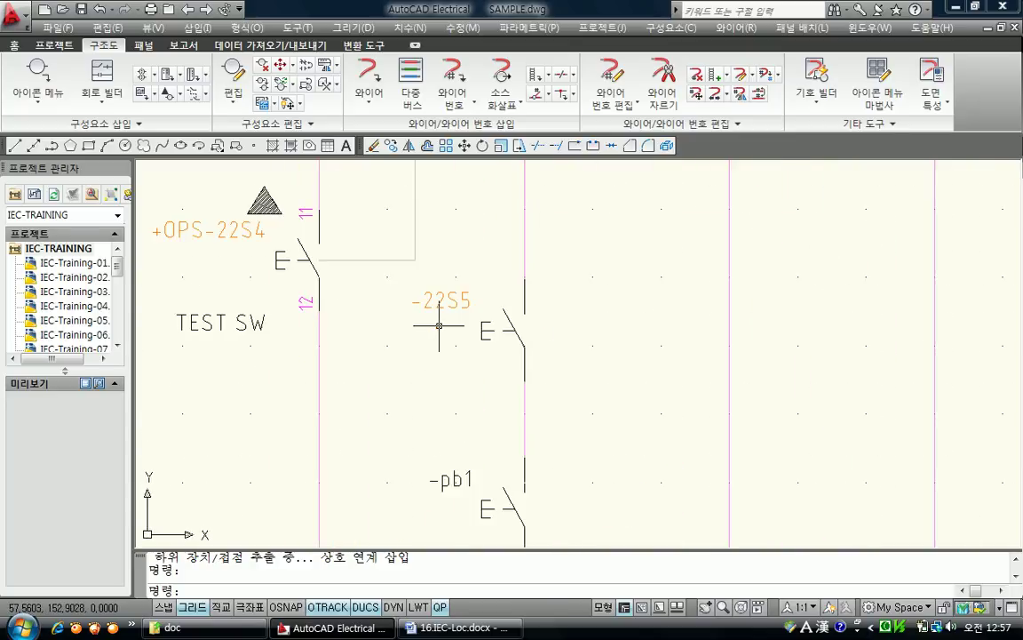
pyautogui.scroll(-3, 452, 322)
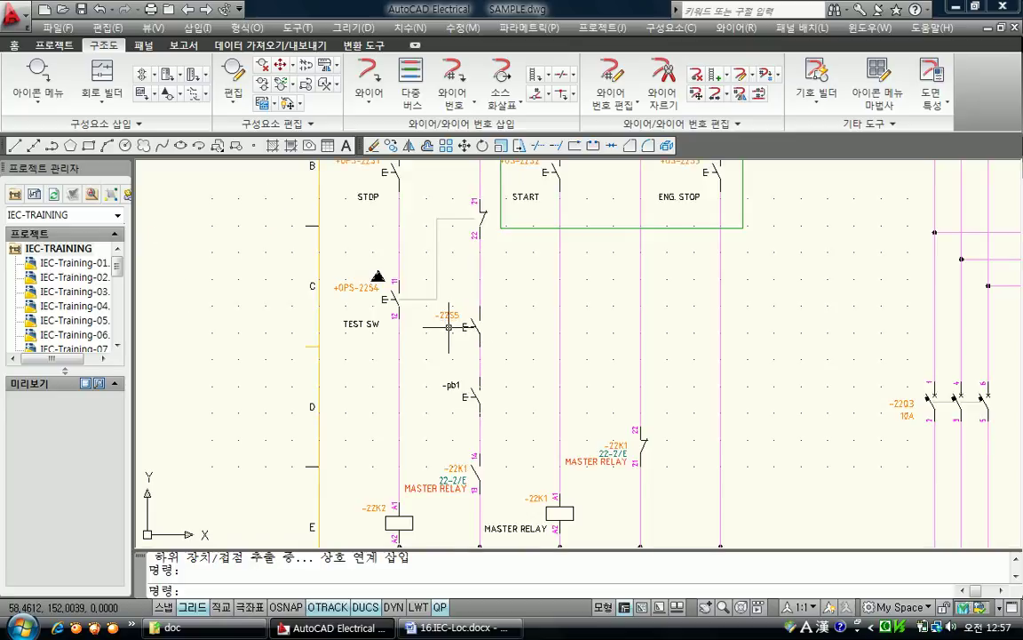
# Edit the pb1 push button, setting its installation code to A and its location code to M
pyautogui.scroll(2, 444, 357)
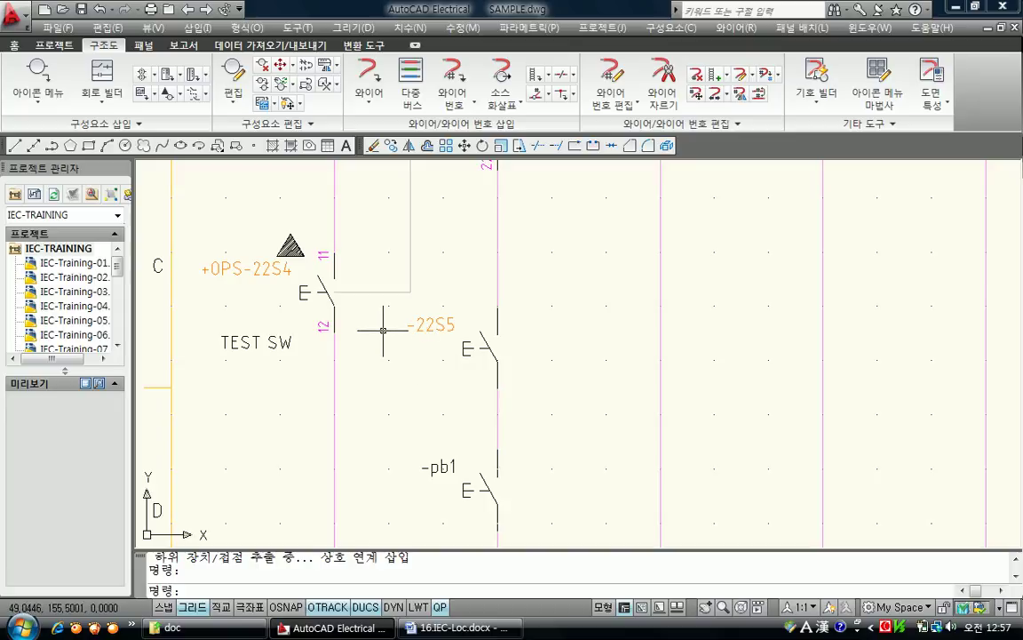
pyautogui.moveTo(415, 382); pyautogui.dragTo(411, 347, button='middle')
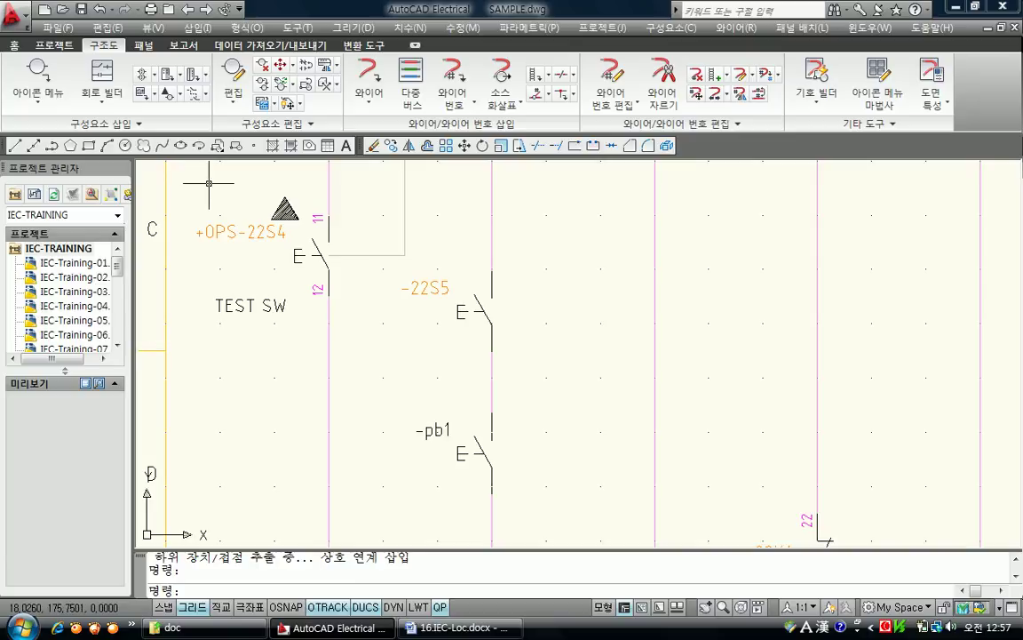
pyautogui.click(232, 78)
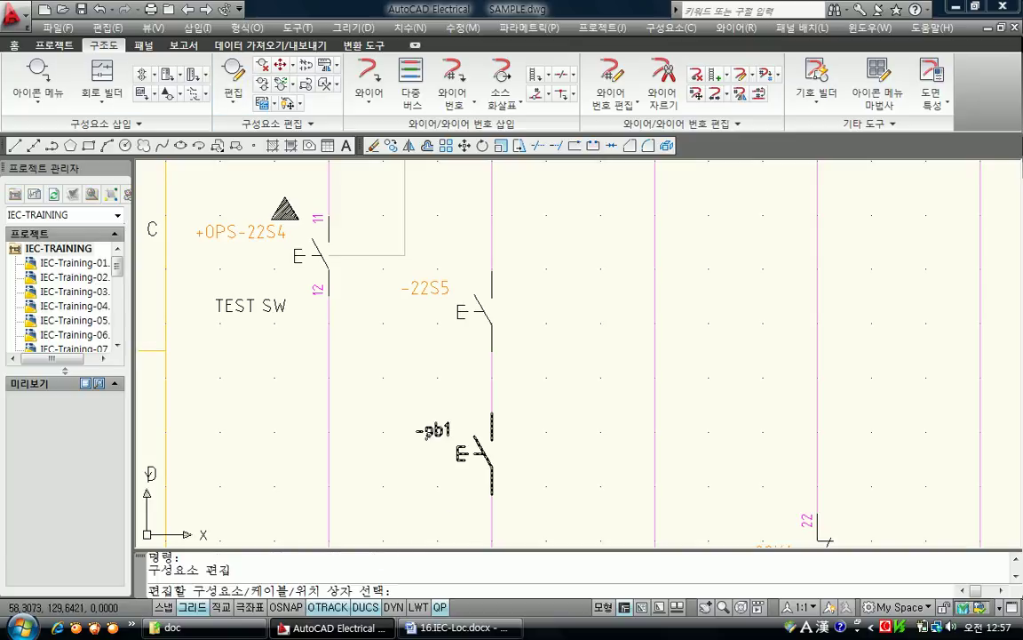
pyautogui.click(430, 431)
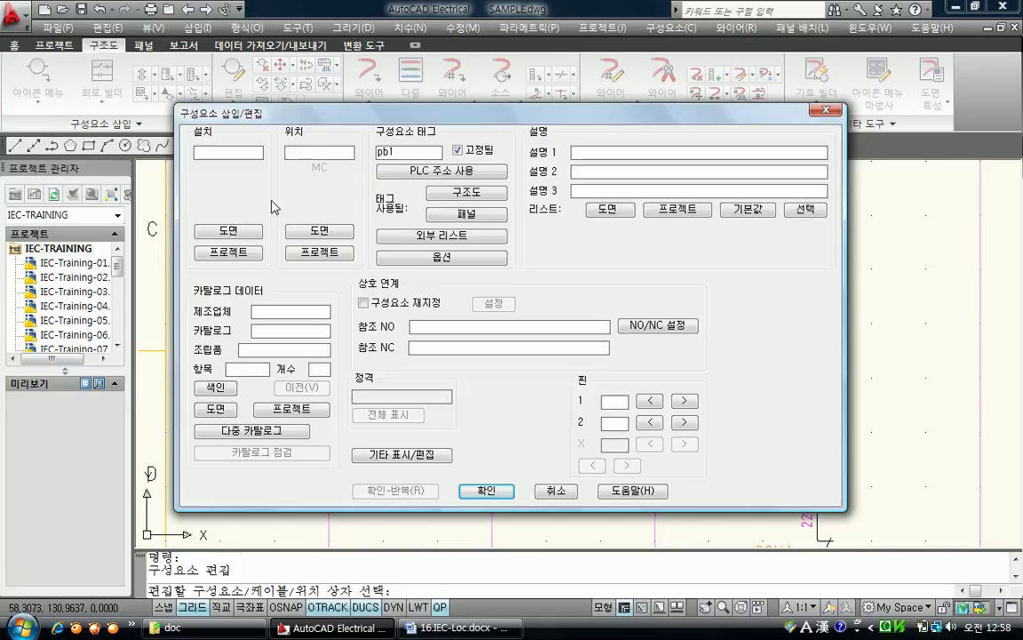
pyautogui.click(215, 155)
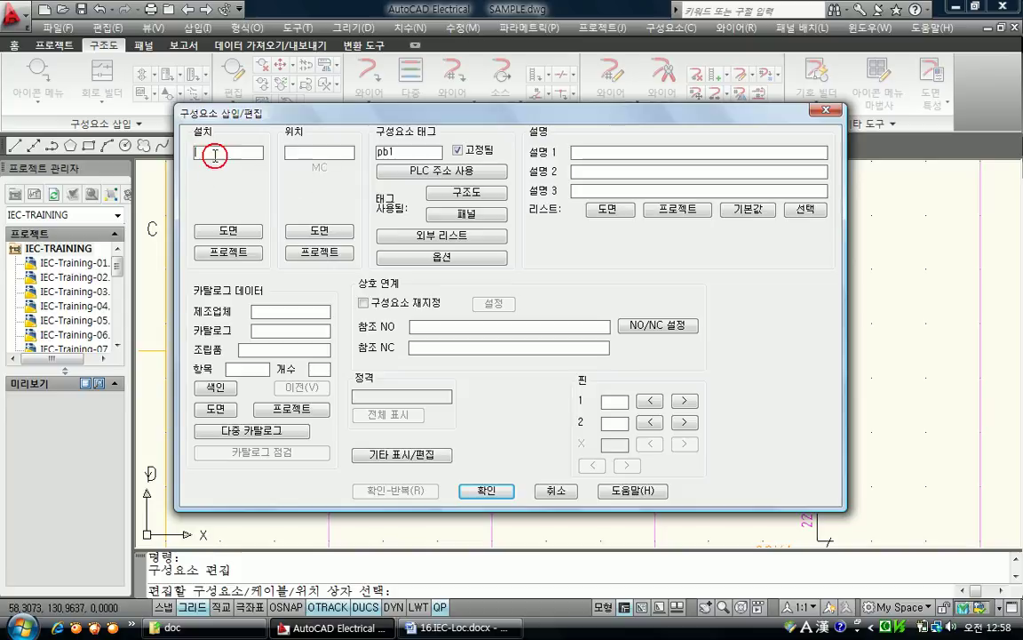
pyautogui.click(291, 153)
pyautogui.write('M')
pyautogui.click(484, 491)
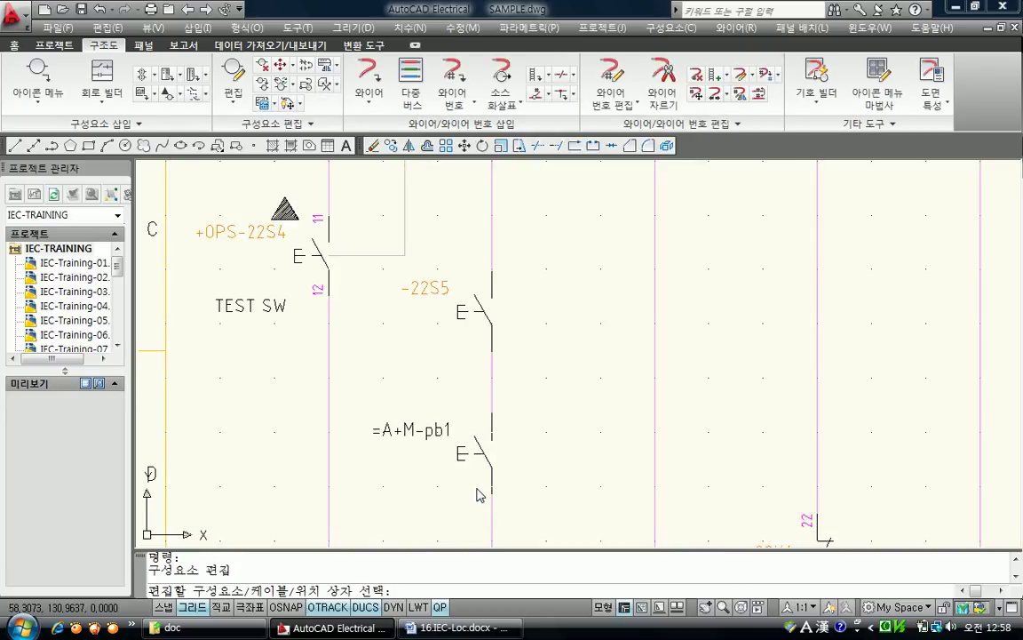
# Examine the pb1 push button's combined tag and compare it with the tags of the TEST SW and neighbouring switches
pyautogui.scroll(2, 405, 465)
pyautogui.scroll(1, 405, 464)
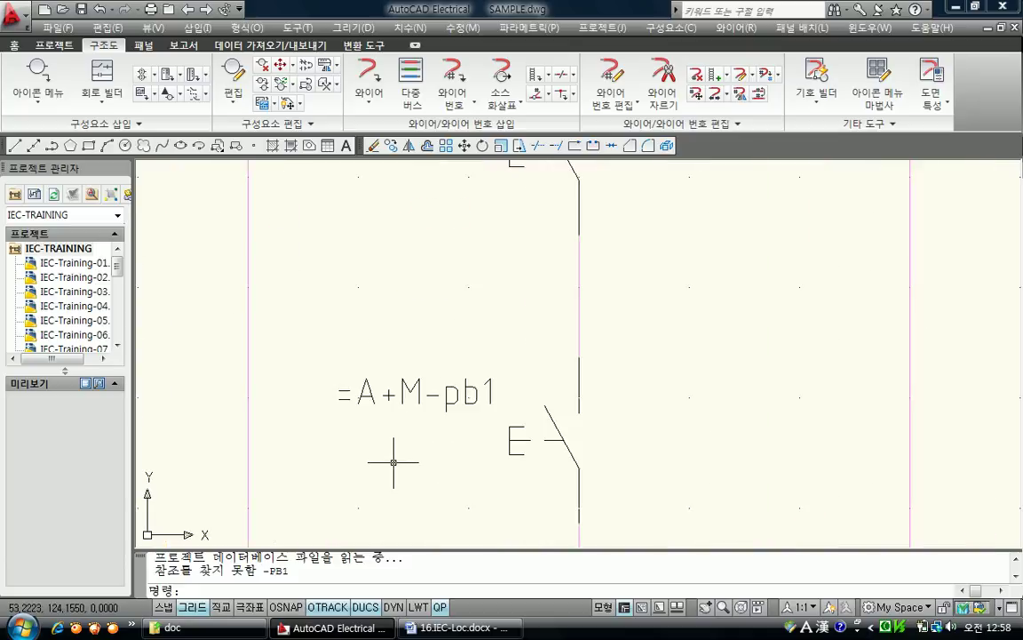
pyautogui.scroll(-3, 394, 462)
pyautogui.scroll(1, 355, 435)
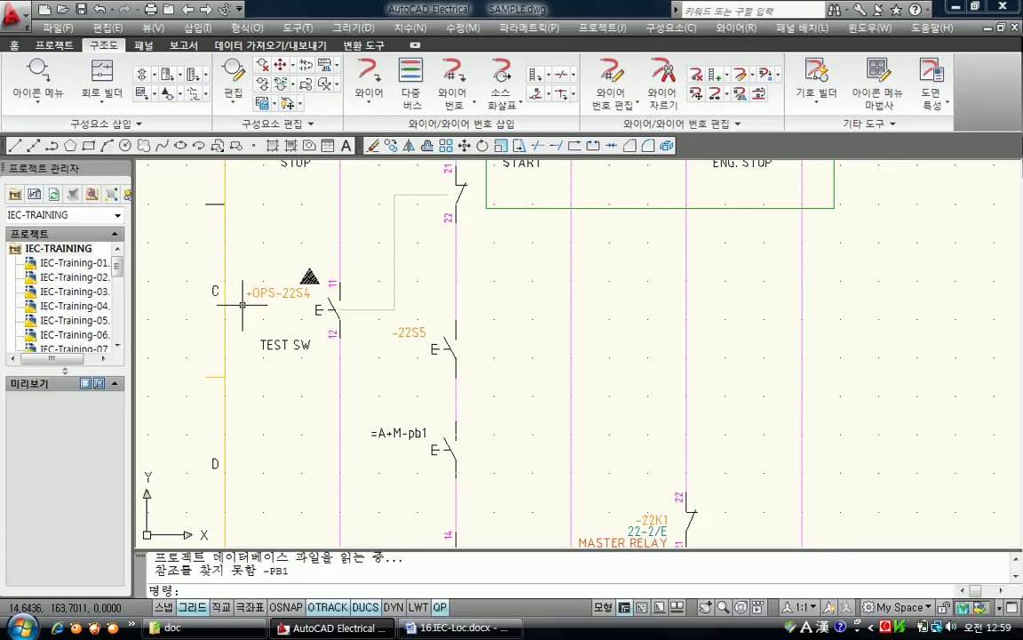
pyautogui.scroll(1, 245, 304)
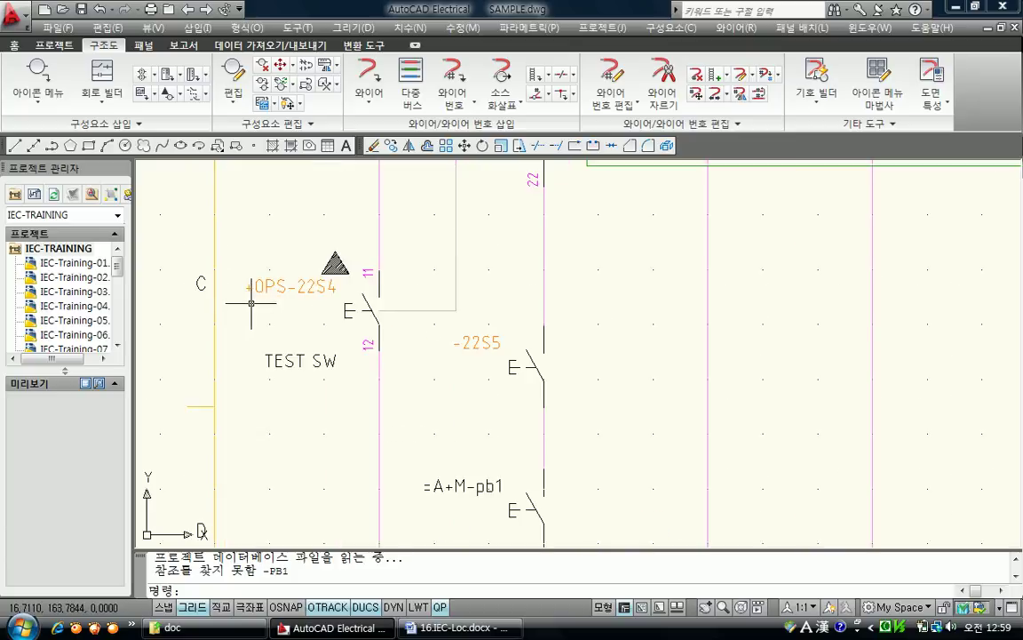
pyautogui.scroll(-1, 276, 309)
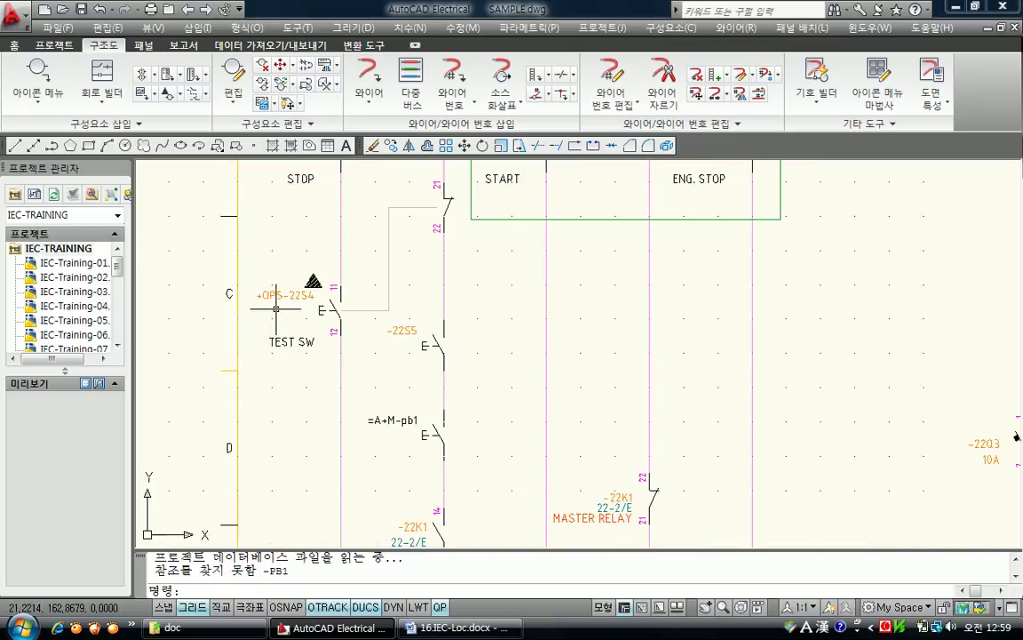
pyautogui.moveTo(308, 365); pyautogui.dragTo(292, 411, button='middle')
pyautogui.scroll(2, 292, 409)
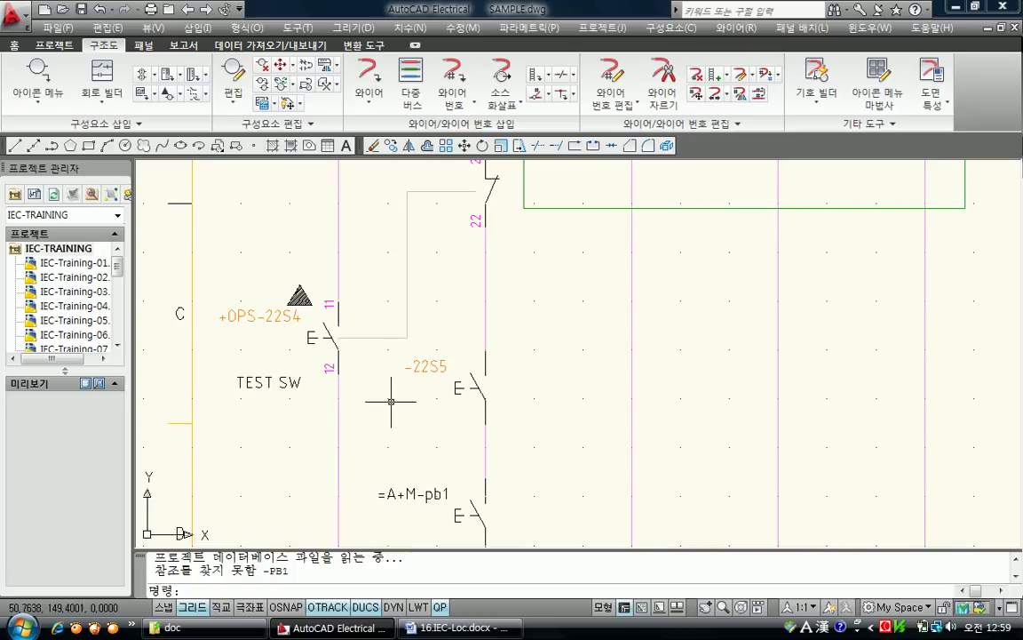
pyautogui.moveTo(400, 398); pyautogui.dragTo(416, 405, button='middle')
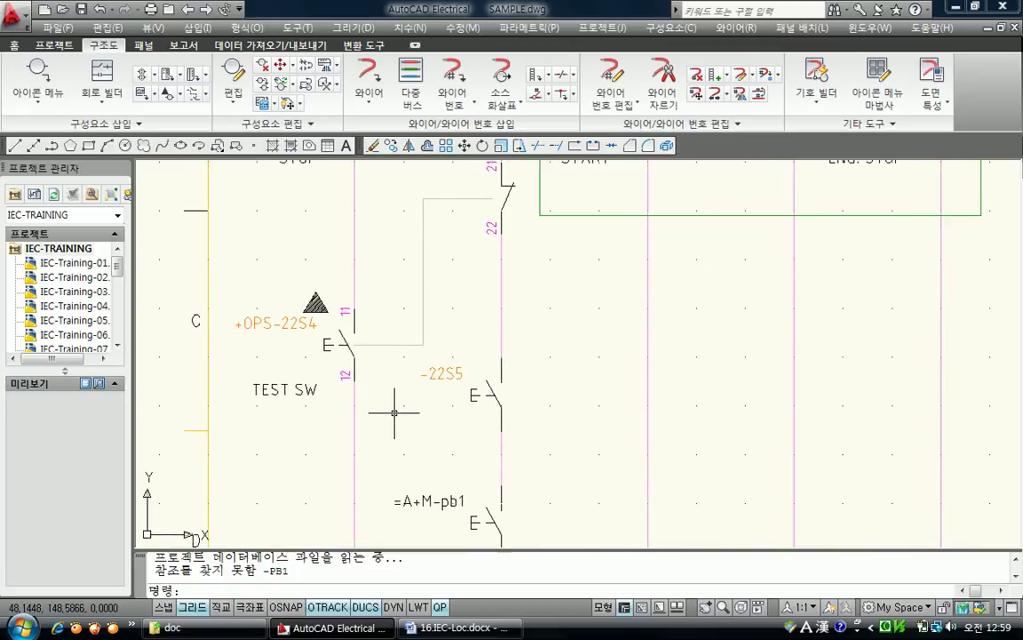
# Enable suppressing the dash when it is the tag's first character (태그의 첫 문자일 때 대시 억제) in the IEC-TRAINING project's component properties
pyautogui.rightClick(55, 248)
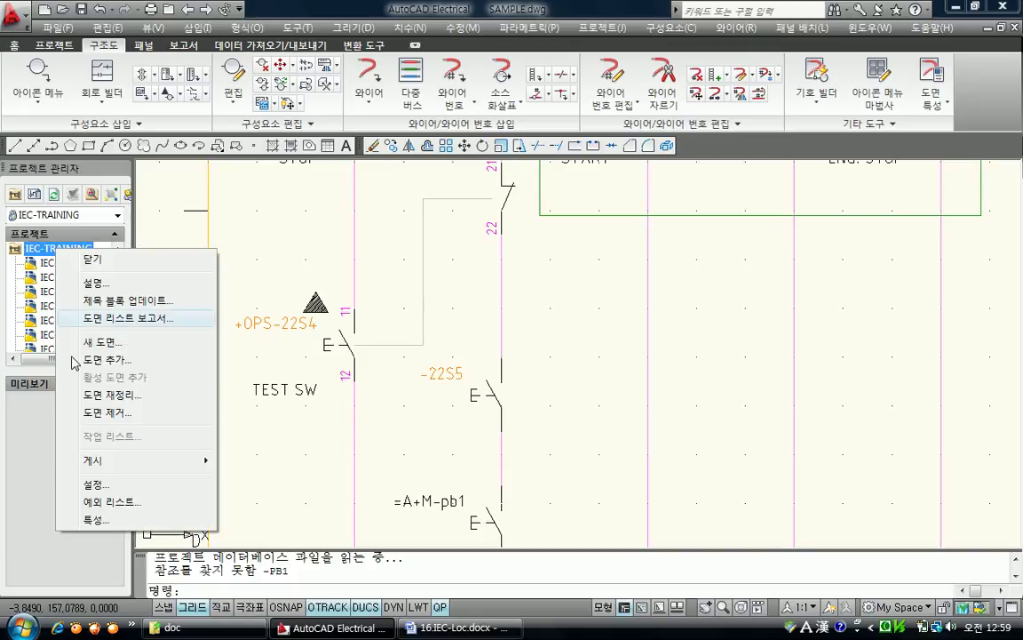
pyautogui.click(92, 521)
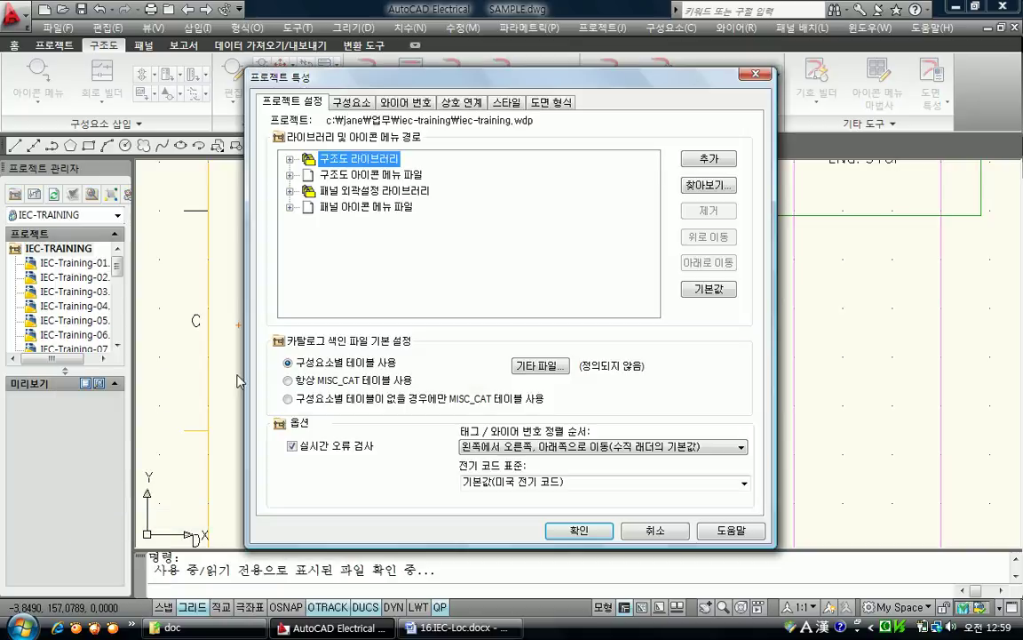
pyautogui.click(348, 104)
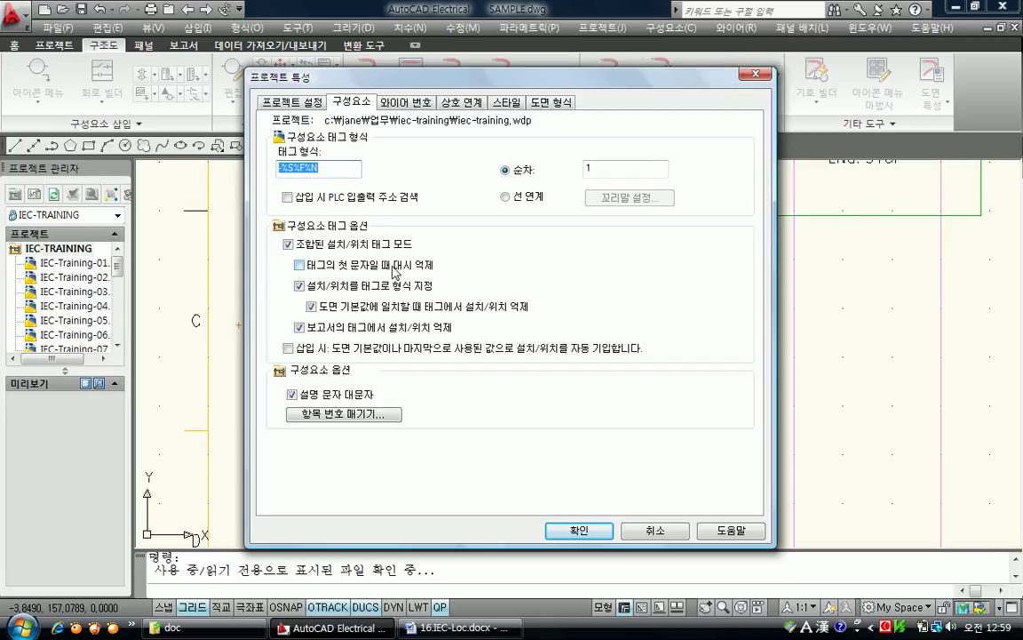
pyautogui.click(391, 271)
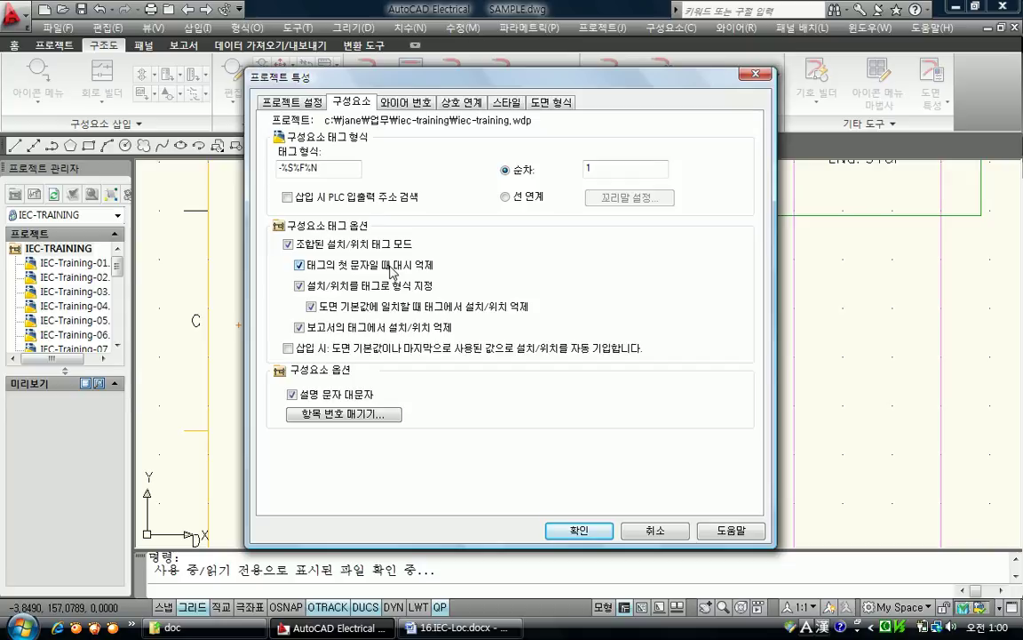
pyautogui.click(585, 533)
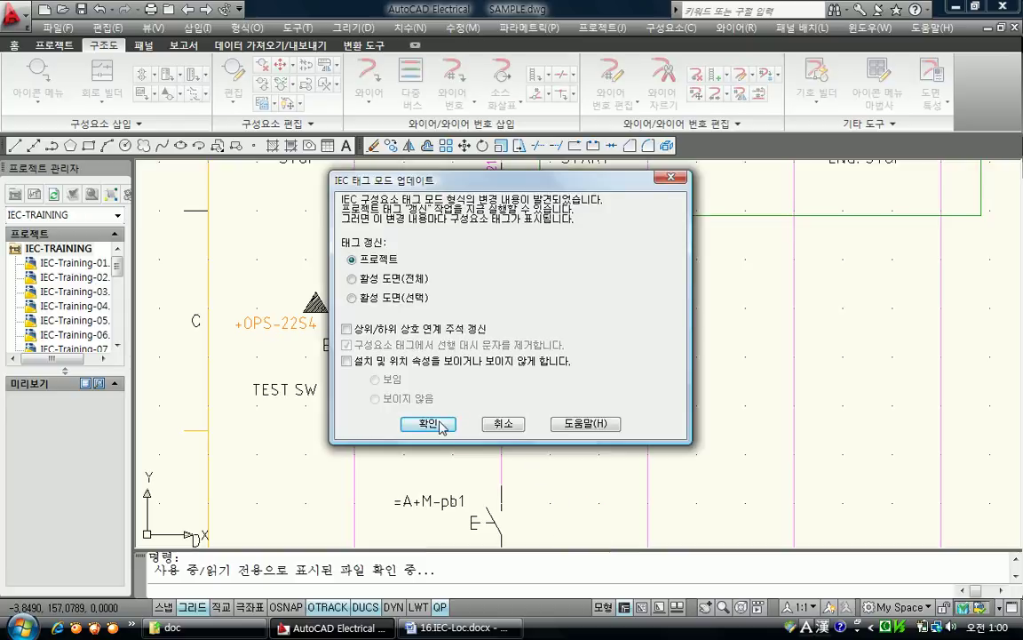
# Update the IEC tags across the entire active drawing (활성 도면(전체)), including parent/child cross-reference annotations, and quick-save the drawing
pyautogui.click(353, 278)
pyautogui.click(393, 330)
pyautogui.click(428, 423)
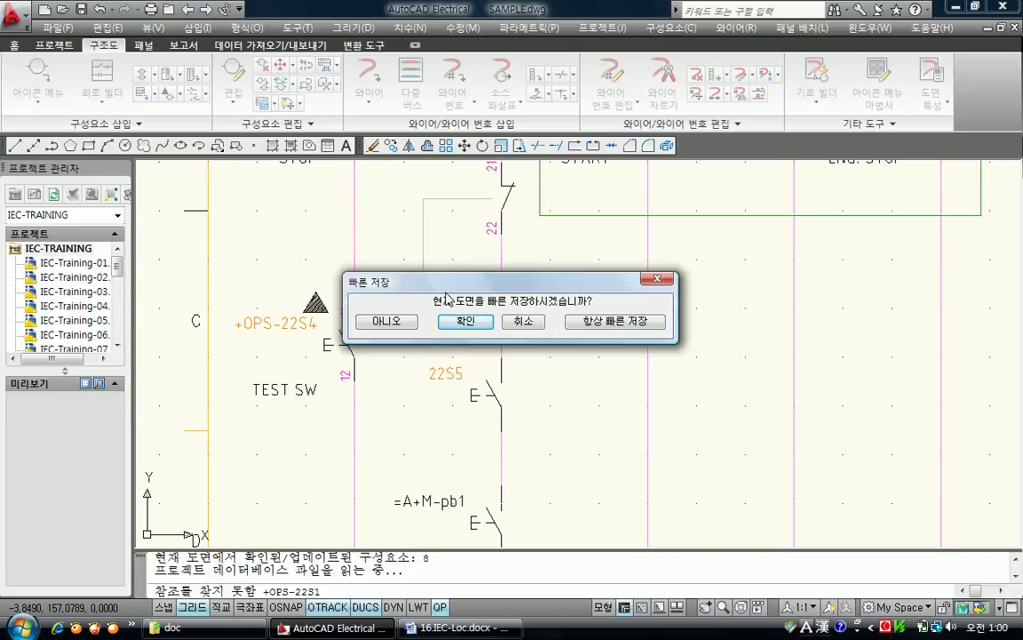
pyautogui.click(466, 321)
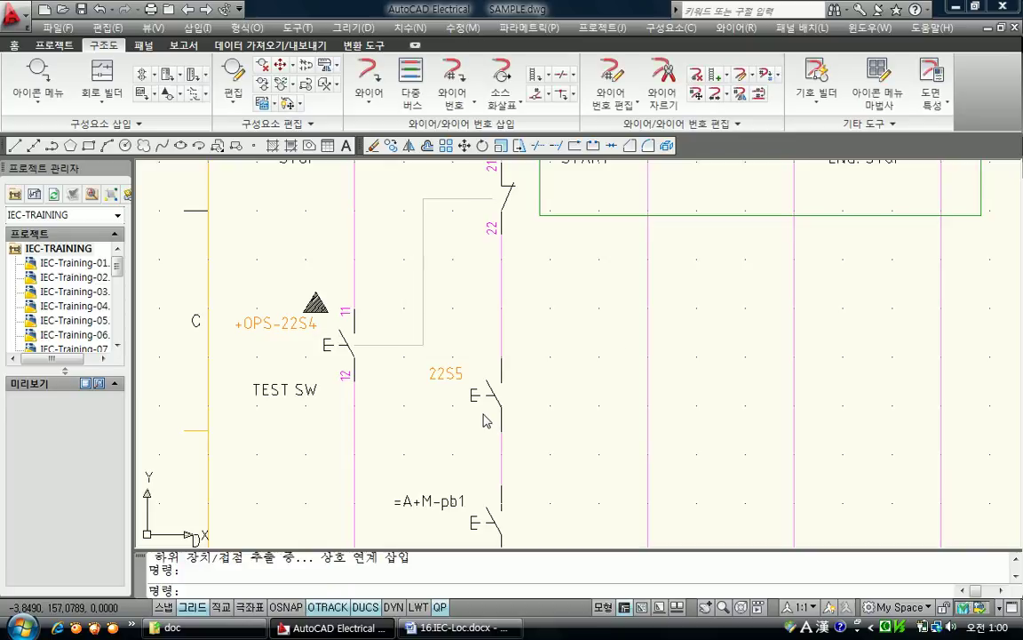
# Examine the leading dashes and combined tags of the push buttons, the pb1 switch and the MASTER RELAY contacts and coils
pyautogui.scroll(-3, 464, 349)
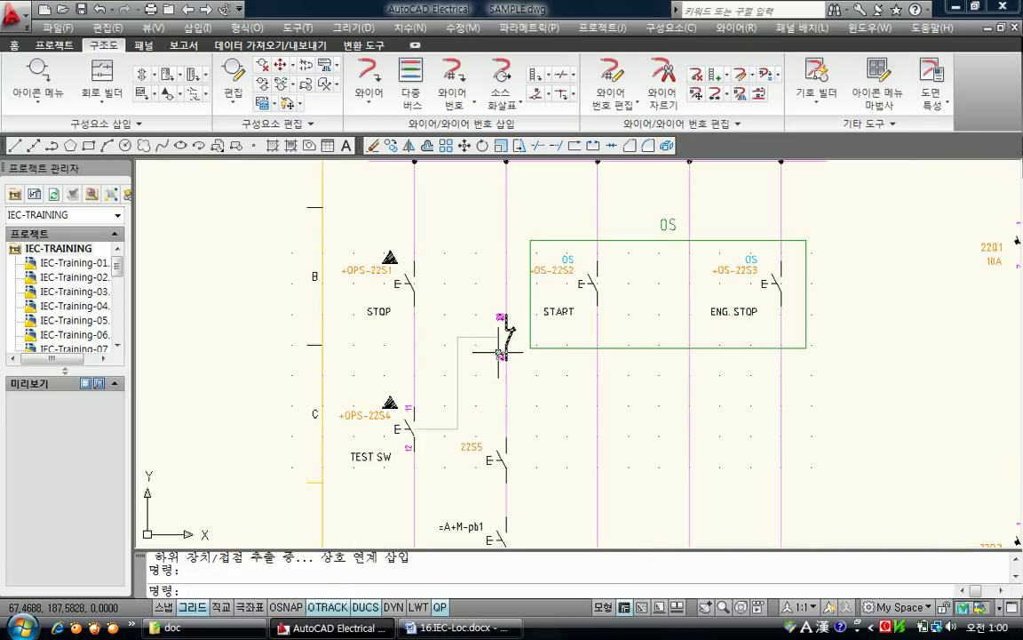
pyautogui.scroll(2, 499, 345)
pyautogui.moveTo(429, 418); pyautogui.dragTo(406, 334, button='middle')
pyautogui.scroll(3, 428, 497)
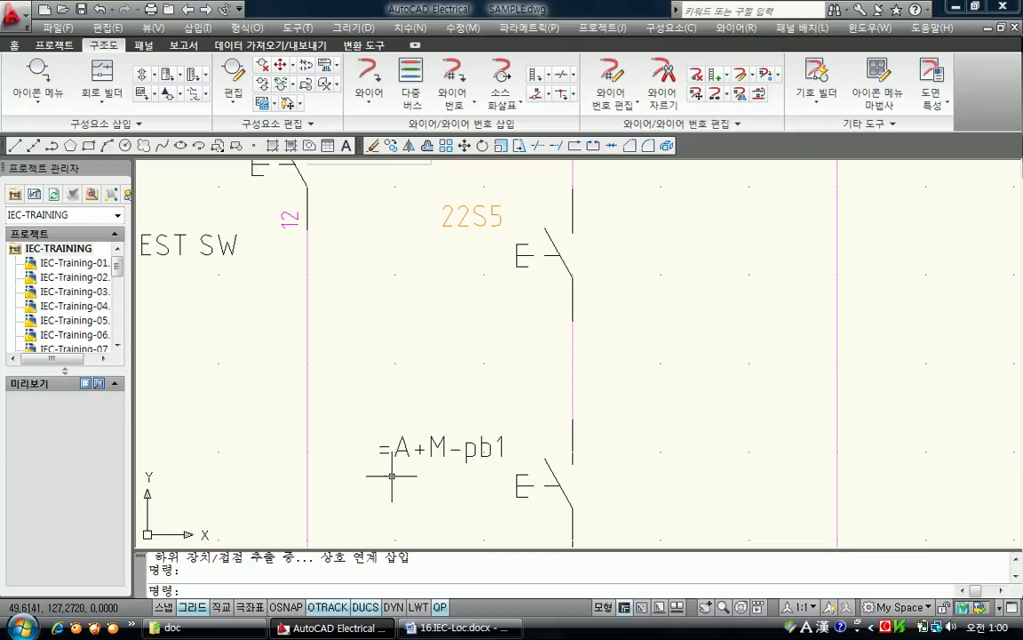
pyautogui.moveTo(480, 360); pyautogui.dragTo(457, 516, button='middle')
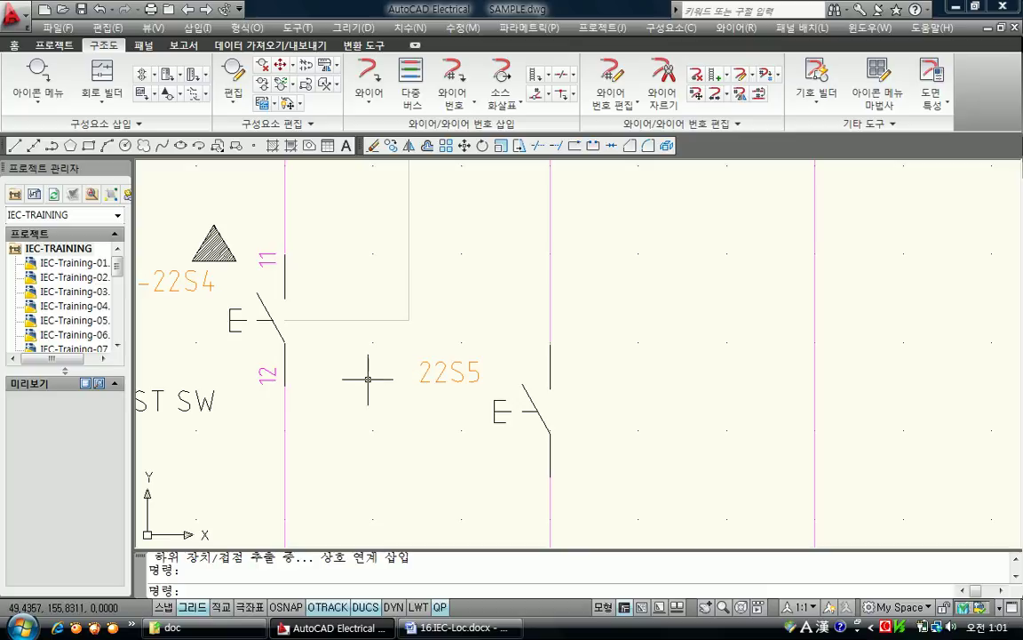
pyautogui.scroll(-5, 387, 382)
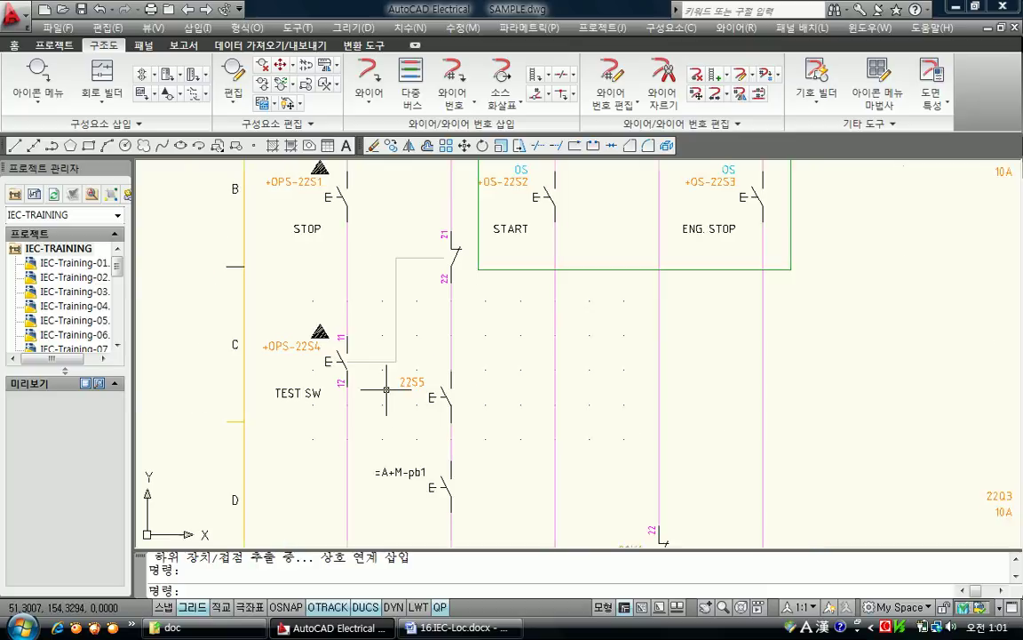
pyautogui.moveTo(457, 416); pyautogui.dragTo(464, 279, button='middle')
pyautogui.scroll(4, 471, 293)
pyautogui.scroll(-3, 390, 354)
pyautogui.scroll(3, 222, 344)
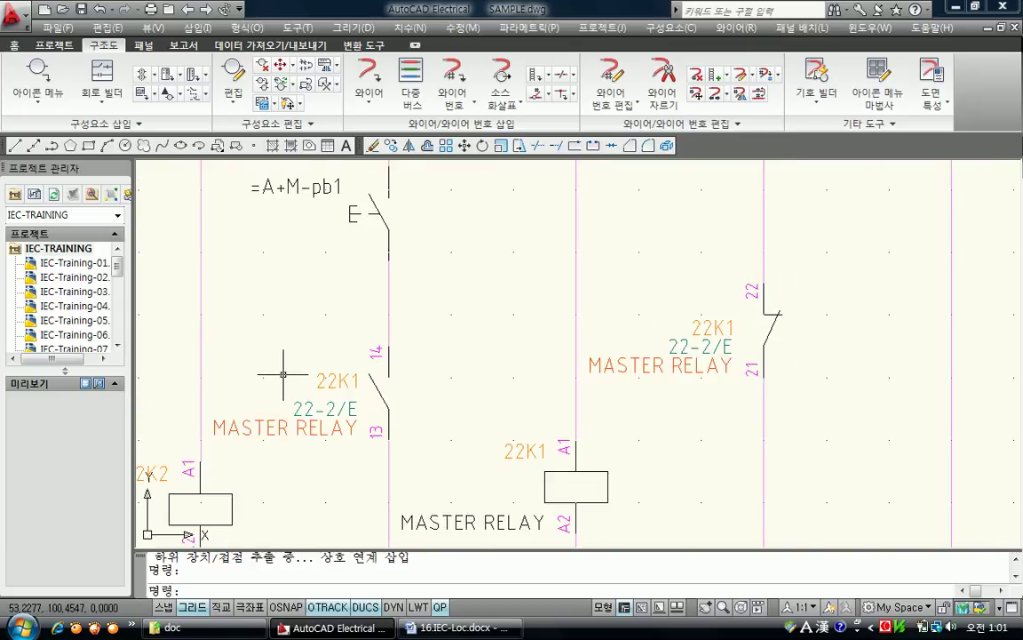
pyautogui.scroll(-5, 282, 374)
pyautogui.scroll(4, 365, 407)
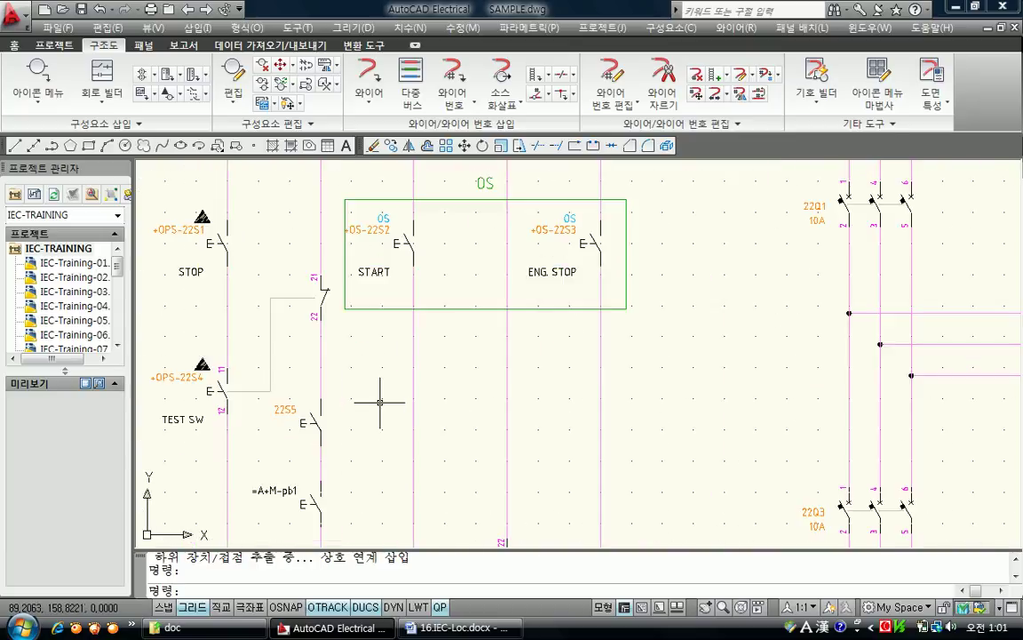
pyautogui.moveTo(365, 407); pyautogui.dragTo(434, 365, button='middle')
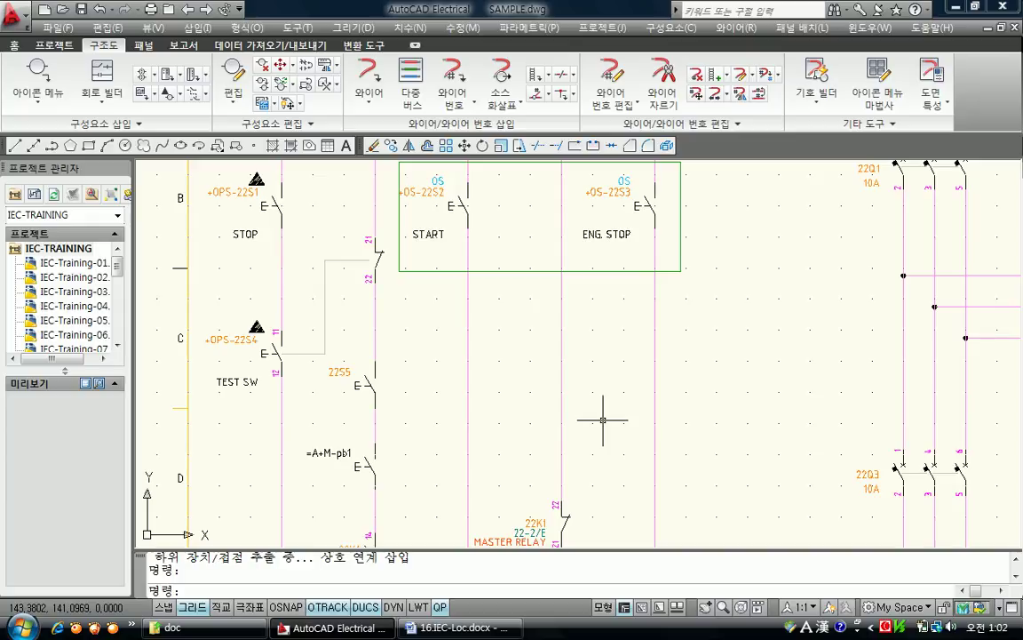
pyautogui.scroll(-2, 589, 417)
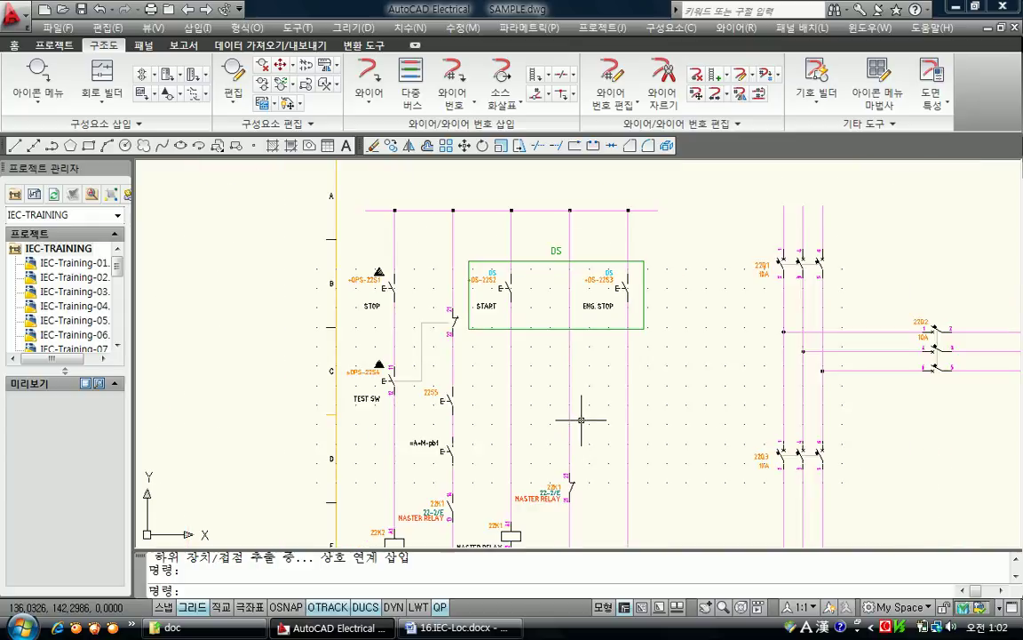
pyautogui.scroll(2, 564, 407)
pyautogui.moveTo(564, 407); pyautogui.dragTo(550, 395, button='middle')
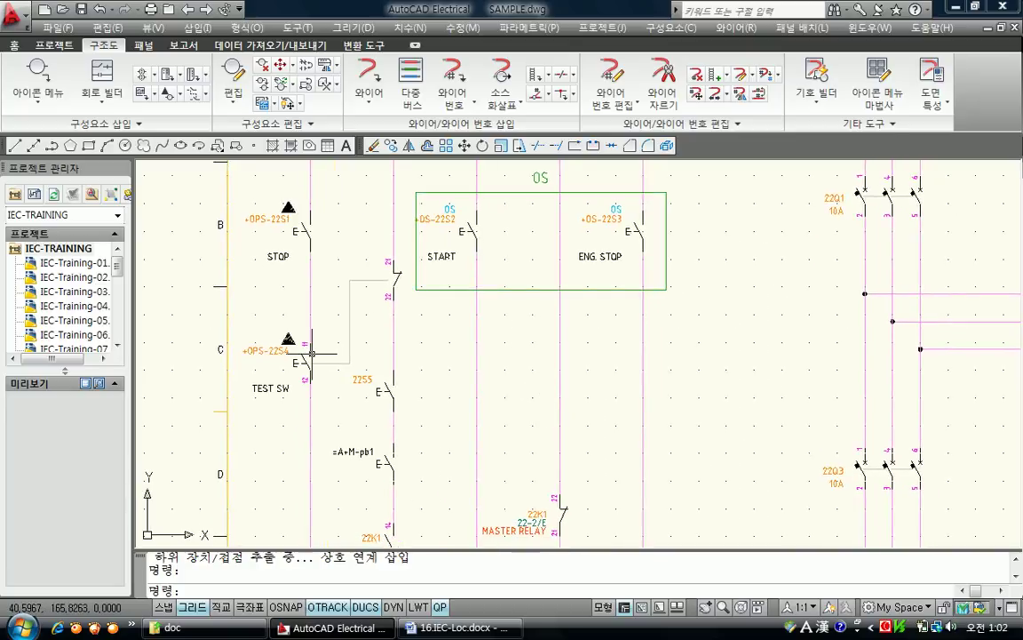
# Disable formatting installation/location as part of the tag (설치/위치를 태그로 형식 지정) in the IEC-TRAINING project's component properties
pyautogui.click(82, 249)
pyautogui.rightClick(81, 250)
pyautogui.click(105, 518)
pyautogui.click(351, 102)
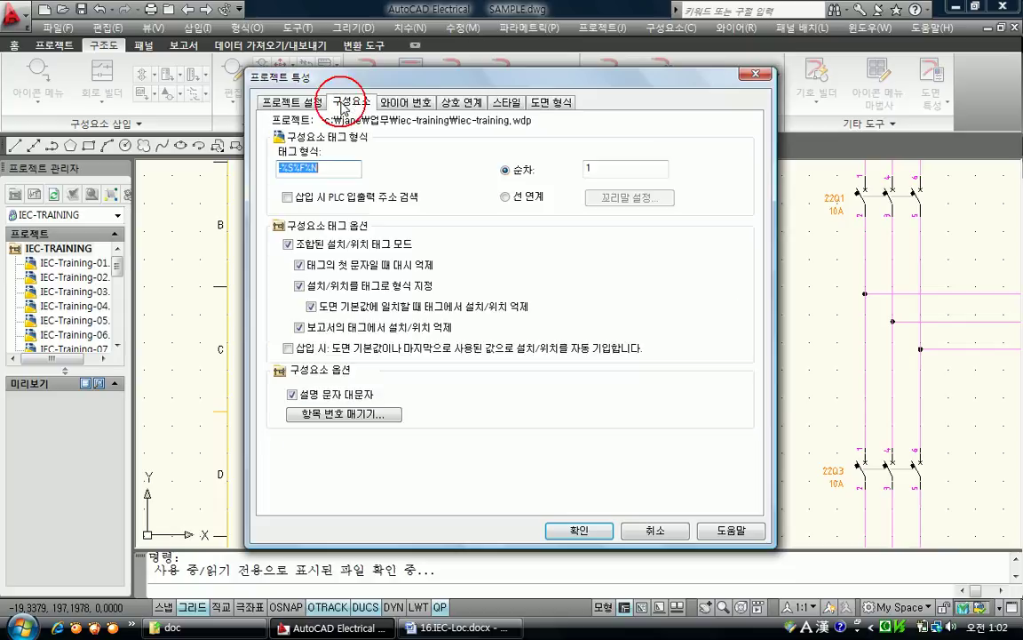
pyautogui.click(304, 290)
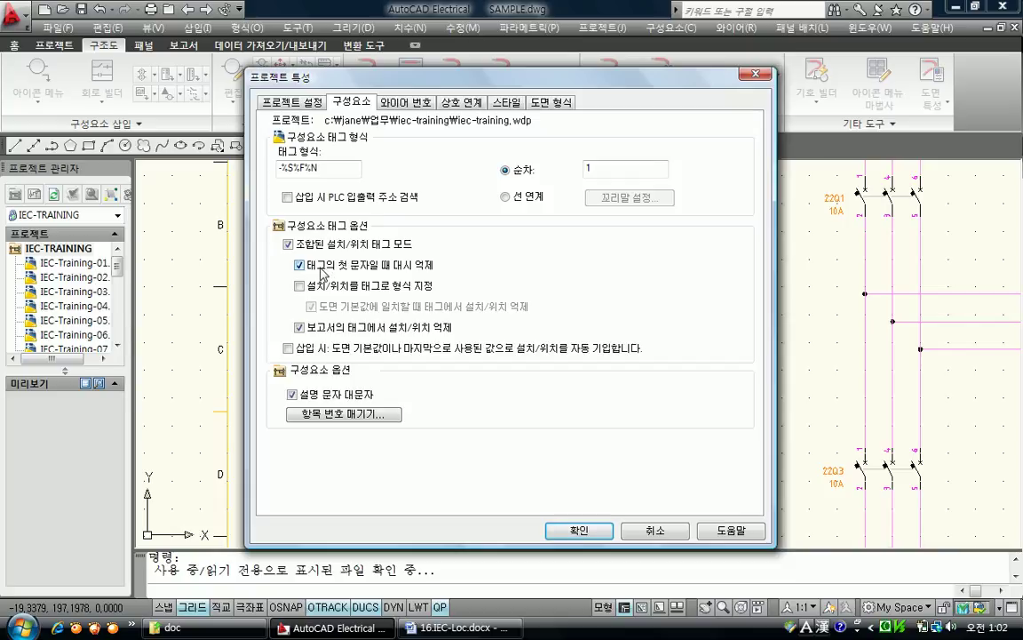
pyautogui.click(576, 530)
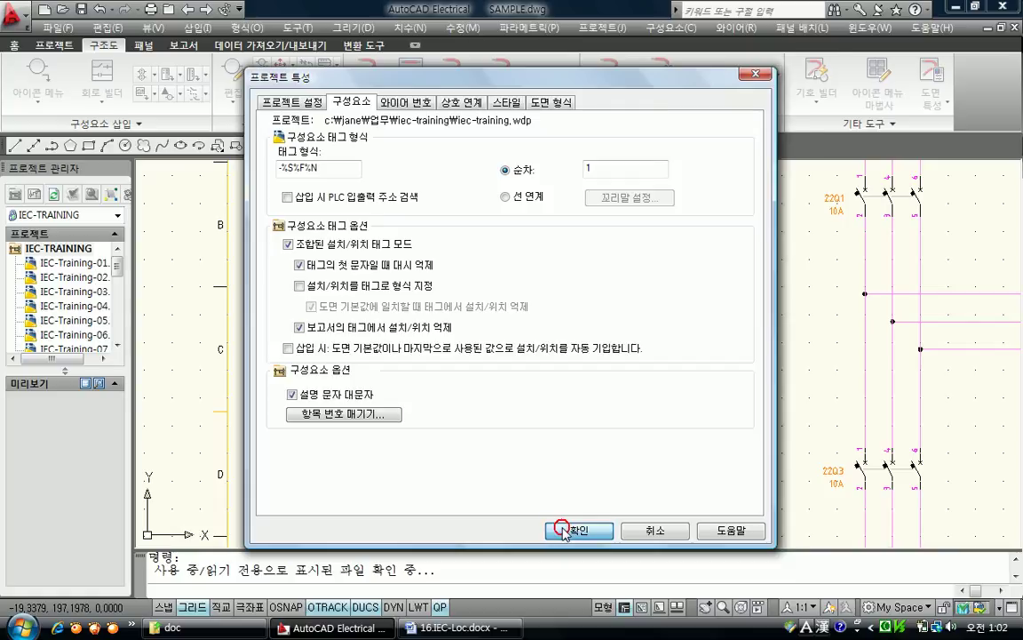
# Update all active-drawing tags with cross-reference annotations, set installation and location attributes to visible (보임), and quick-save the drawing
pyautogui.click(377, 279)
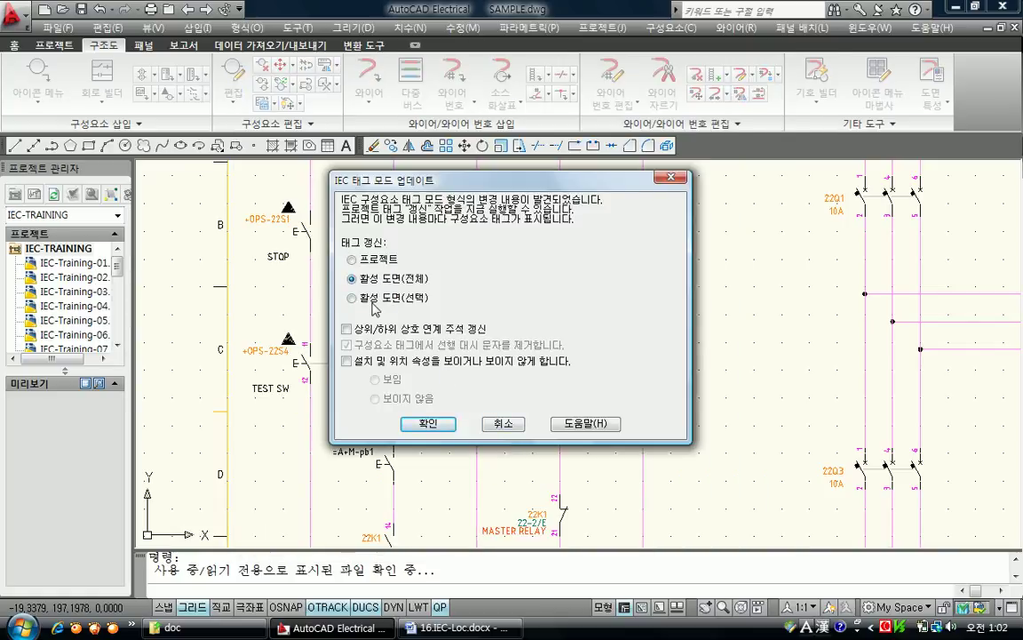
pyautogui.click(347, 329)
pyautogui.click(347, 361)
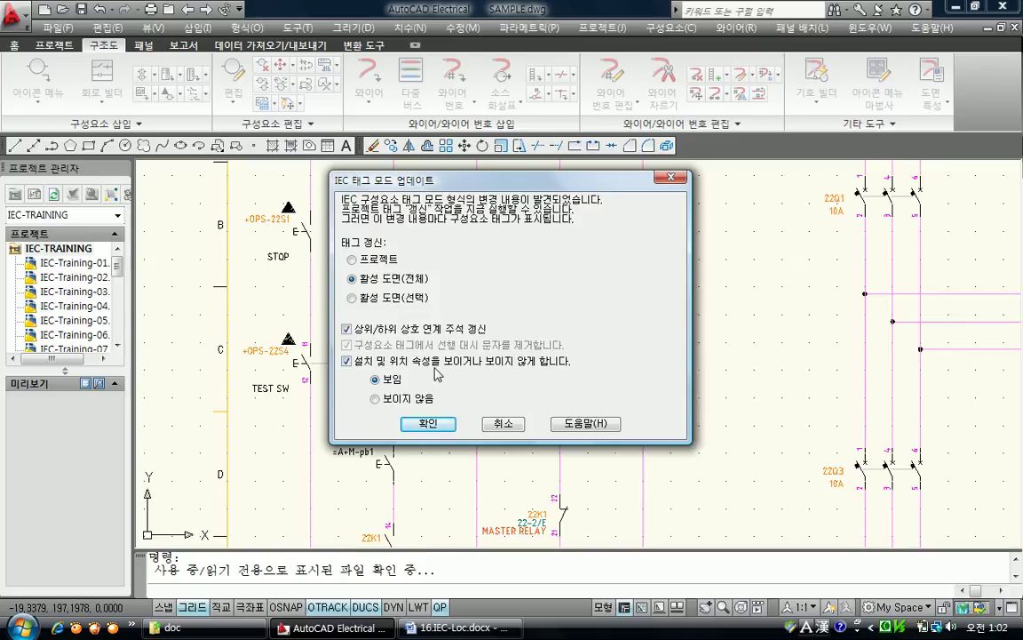
pyautogui.click(416, 423)
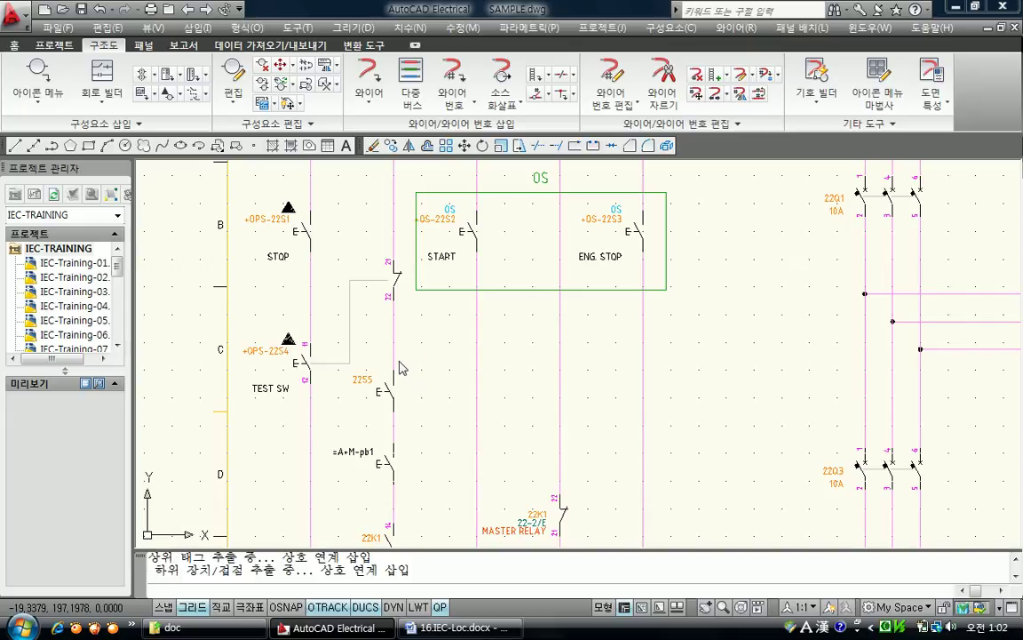
pyautogui.click(467, 323)
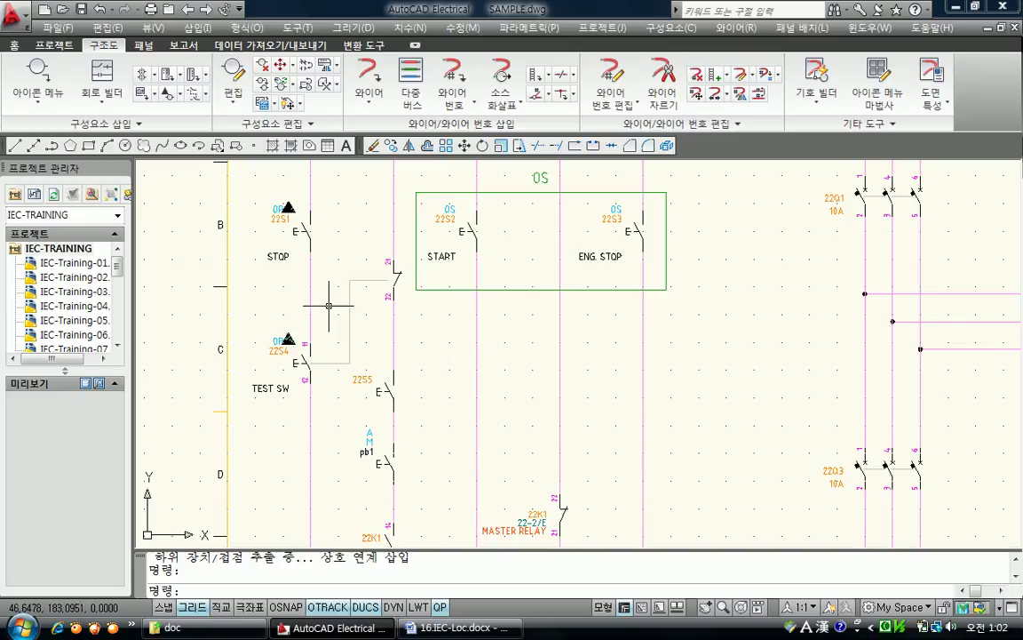
# Examine the separate installation, location and tag texts of the STOP, START, ENG. STOP, TEST SW and pb1 switches
pyautogui.scroll(3, 331, 293)
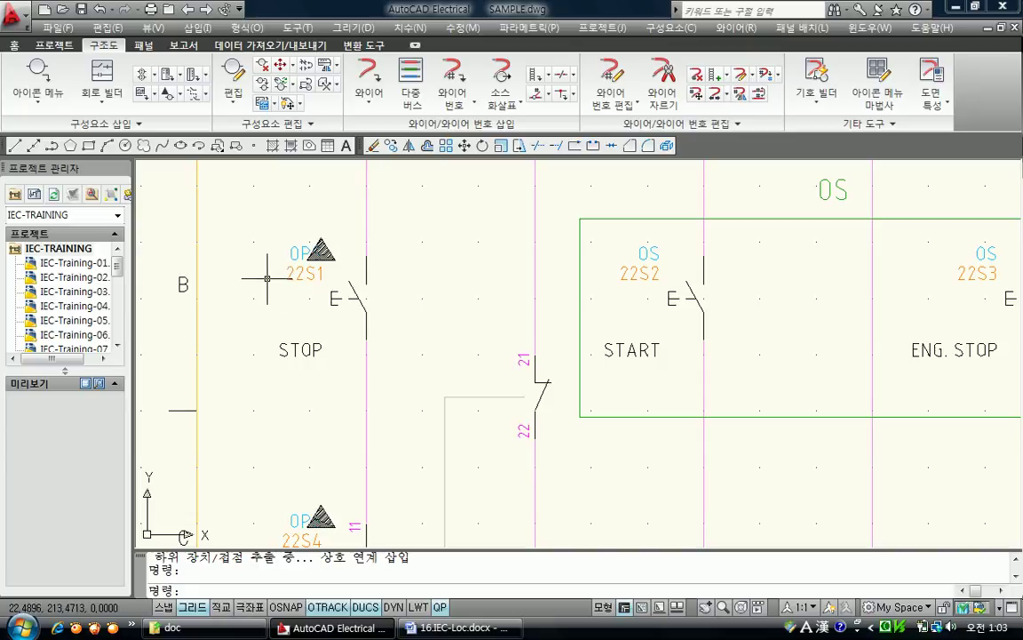
pyautogui.scroll(-2, 475, 302)
pyautogui.moveTo(409, 533)
pyautogui.mouseDown(button='middle')
pyautogui.moveTo(402, 413)
pyautogui.moveTo(372, 336)
pyautogui.mouseUp(button='middle')
pyautogui.scroll(3, 372, 334)
pyautogui.moveTo(308, 361)
pyautogui.mouseDown(button='middle')
pyautogui.moveTo(431, 362)
pyautogui.moveTo(413, 359)
pyautogui.mouseUp(button='middle')
pyautogui.scroll(2, 423, 353)
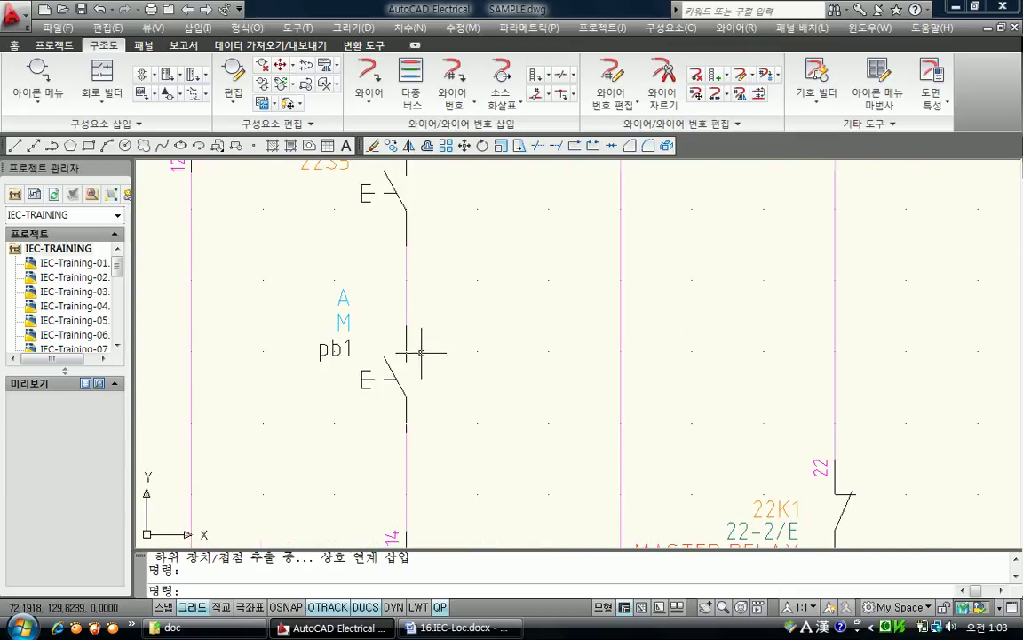
pyautogui.moveTo(335, 293)
pyautogui.mouseDown(button='middle')
pyautogui.moveTo(372, 502)
pyautogui.moveTo(348, 423)
pyautogui.moveTo(347, 371)
pyautogui.mouseUp(button='middle')
pyautogui.scroll(3, 351, 364)
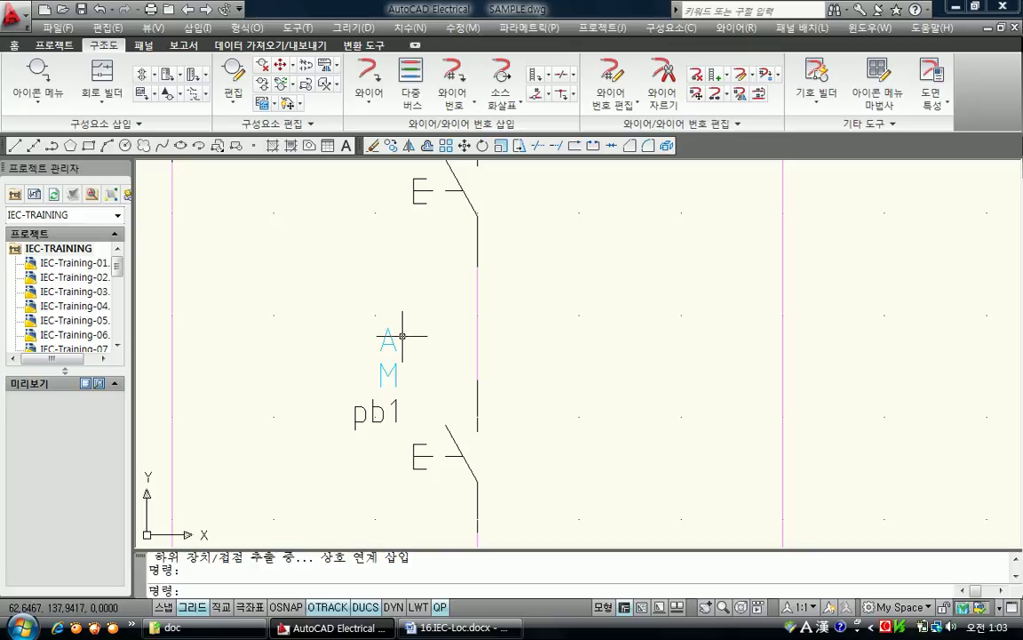
pyautogui.moveTo(388, 336)
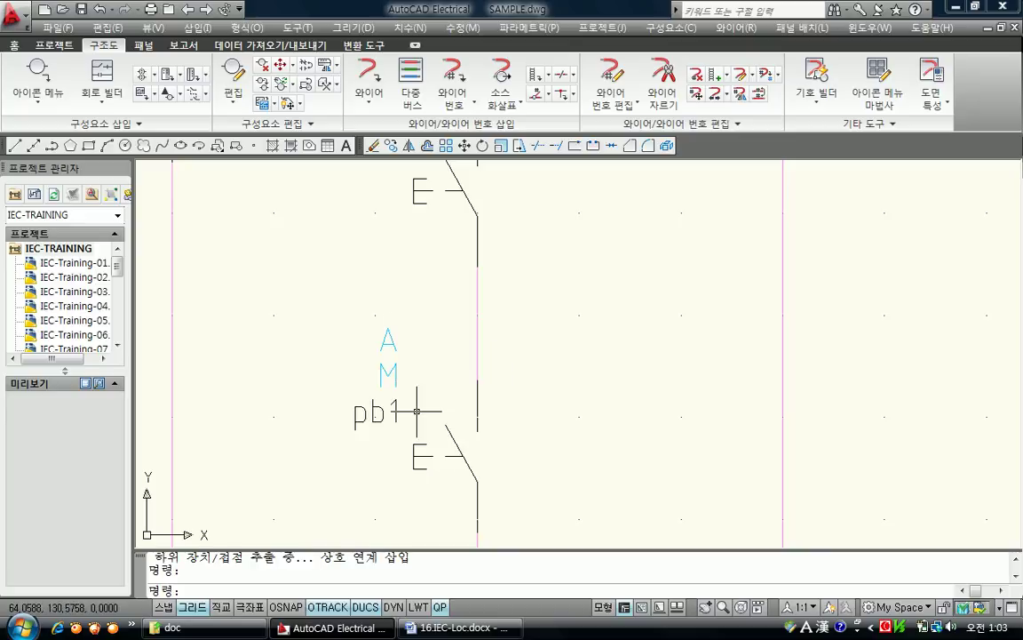
pyautogui.scroll(-6, 416, 411)
pyautogui.moveTo(417, 417)
pyautogui.mouseDown(button='middle')
pyautogui.moveTo(342, 388)
pyautogui.moveTo(332, 422)
pyautogui.mouseUp(button='middle')
pyautogui.scroll(-3, 342, 388)
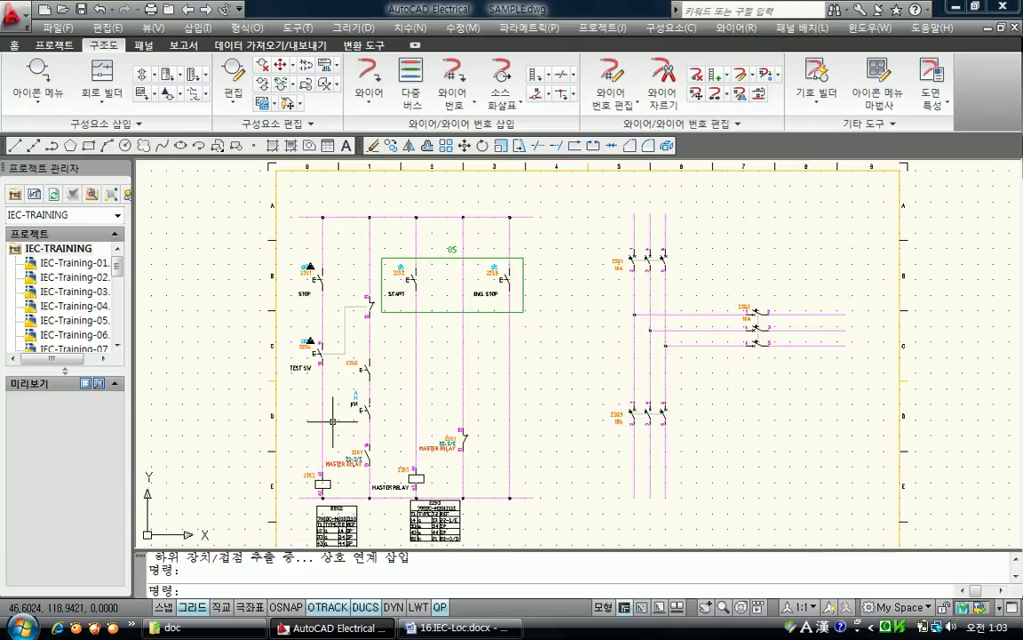
pyautogui.scroll(2, 332, 422)
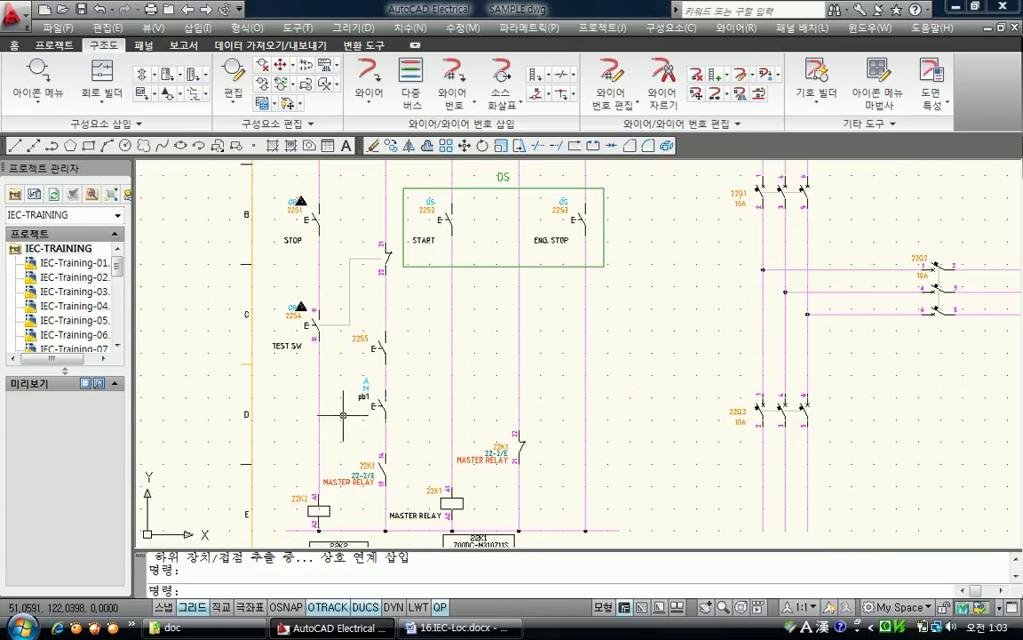